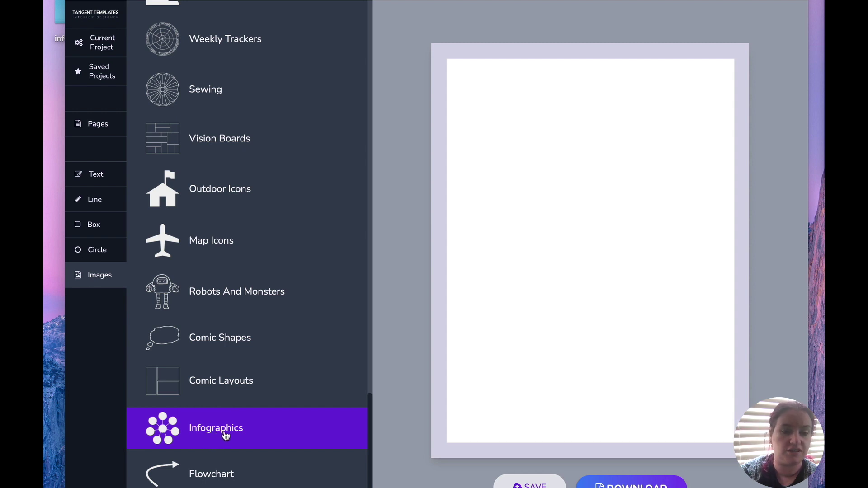
Insert the solid six-circle hub graphic from Infographics at about 5.54" by 6.16" and fill it light gray.
left_click(225, 435)
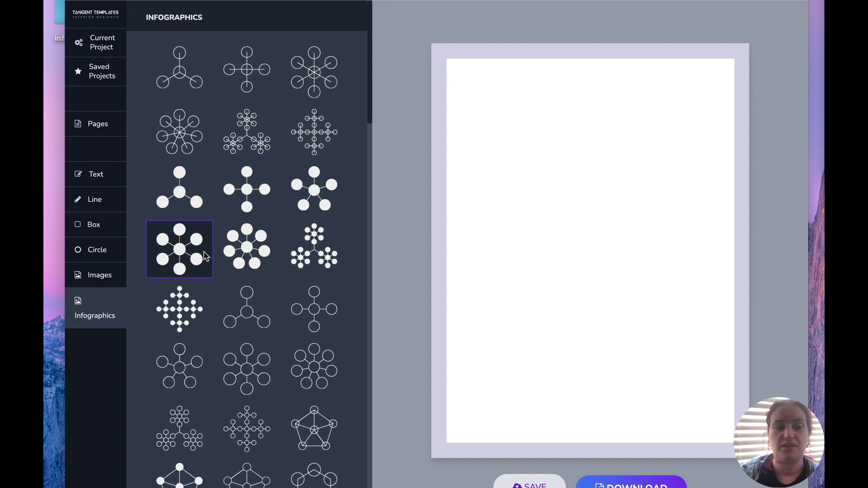
left_click(193, 258)
left_click_drag(557, 174, 683, 351)
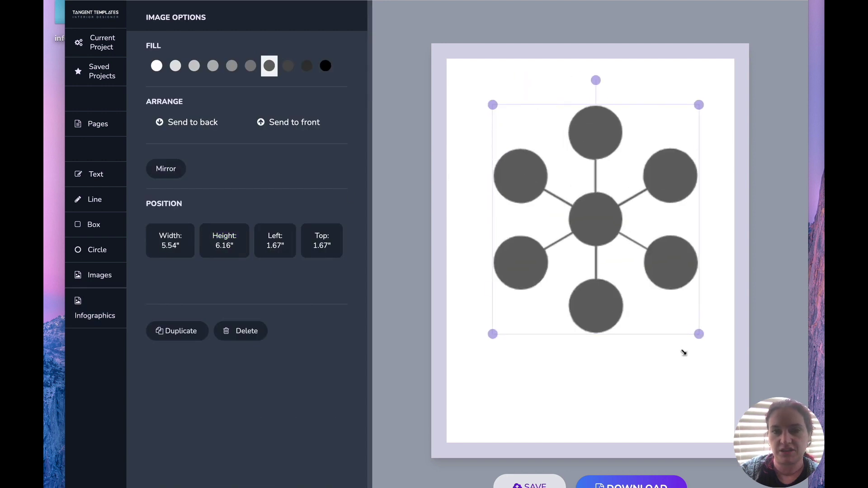
left_click(176, 66)
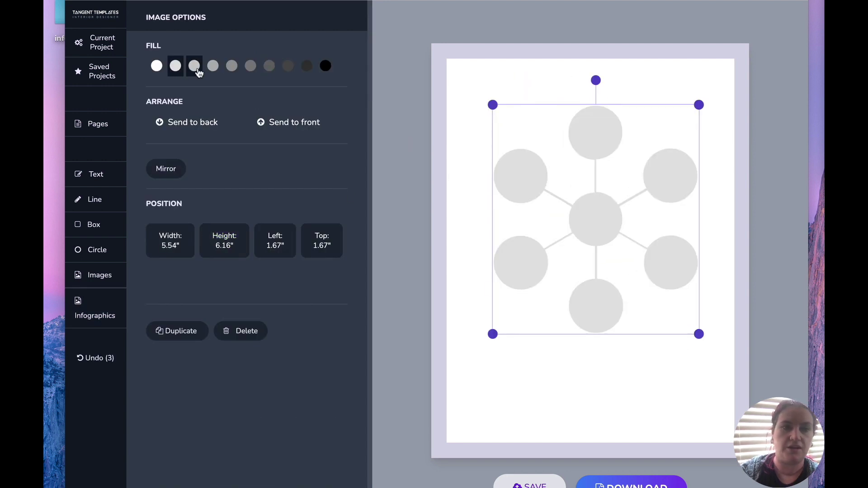
left_click(198, 69)
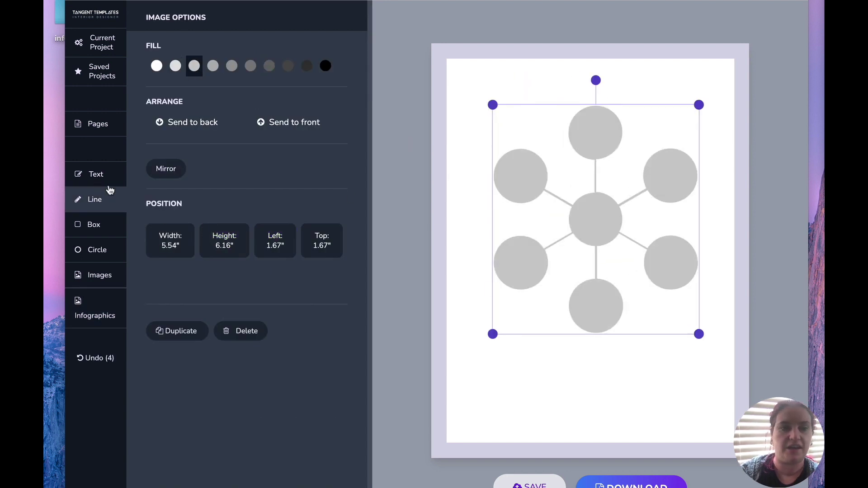
Add the text "Marketing" and place it over the diagram's central circle.
left_click(93, 175)
type("Marketing")
left_click(517, 273)
left_click_drag(536, 233, 601, 219)
left_click(631, 392)
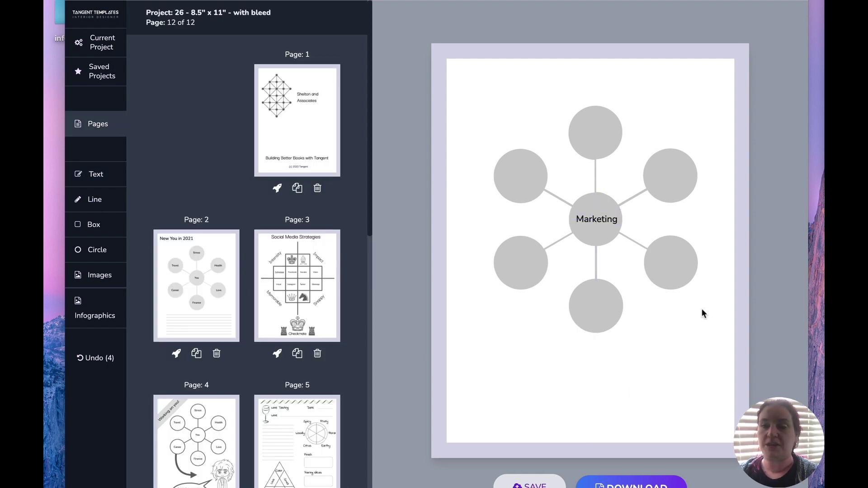
Select the diagram and its Marketing label together and shift them slightly left, to about 1.53" from the left edge.
left_click_drag(715, 336, 491, 102)
left_click_drag(593, 220, 587, 220)
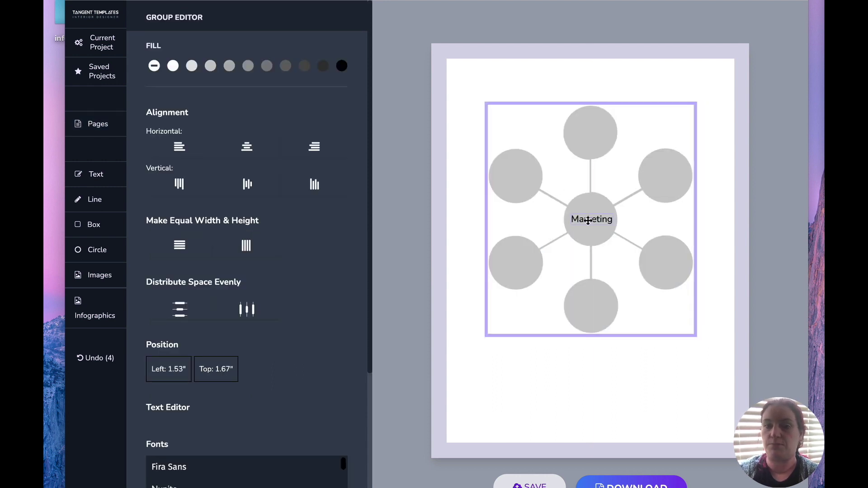
left_click(692, 427)
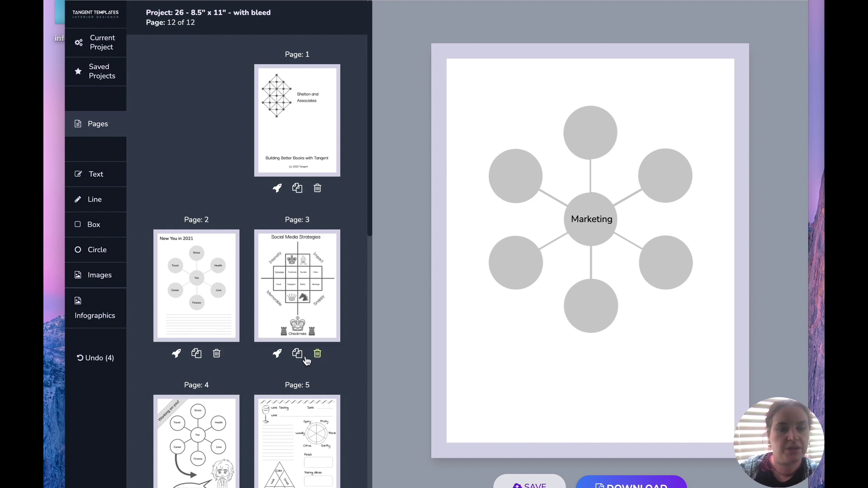
Open page 2, fill its circle diagram black, and set the Travel label's color to white.
left_click(224, 306)
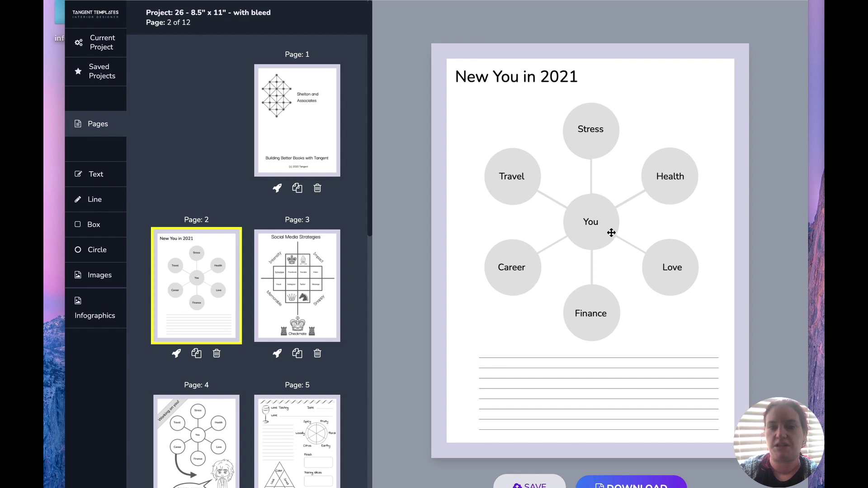
left_click(614, 117)
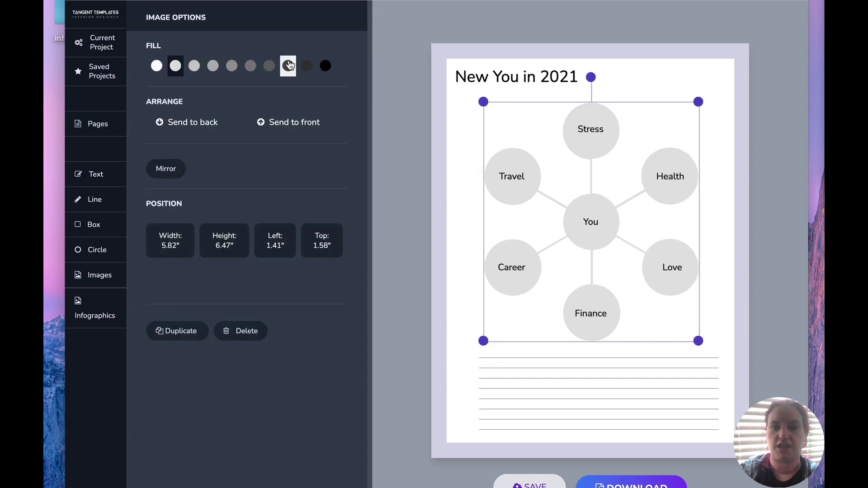
left_click(325, 66)
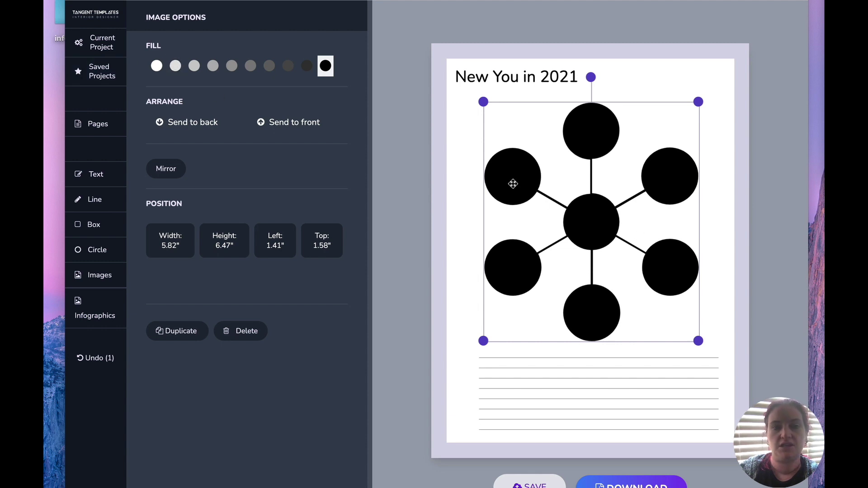
left_click(466, 172)
left_click(469, 172)
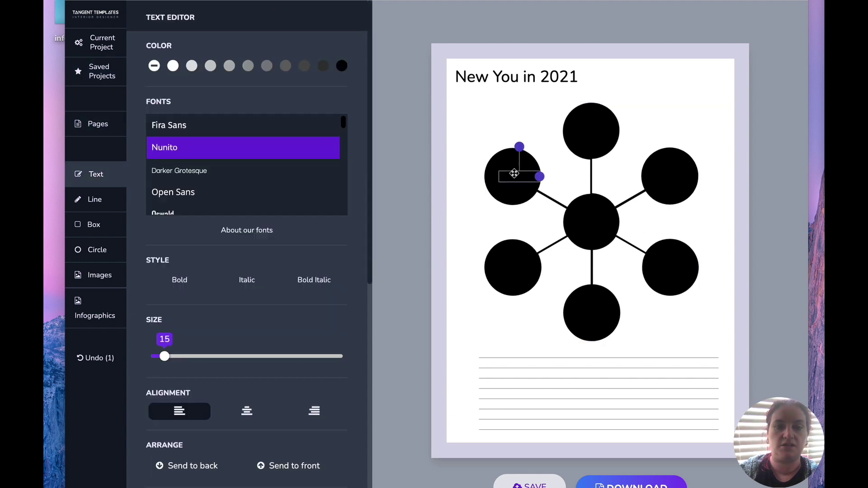
left_click(173, 65)
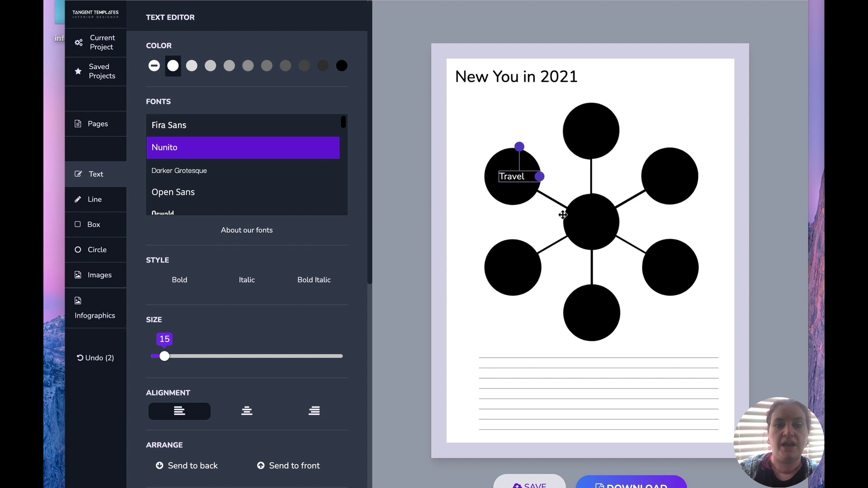
left_click(594, 221)
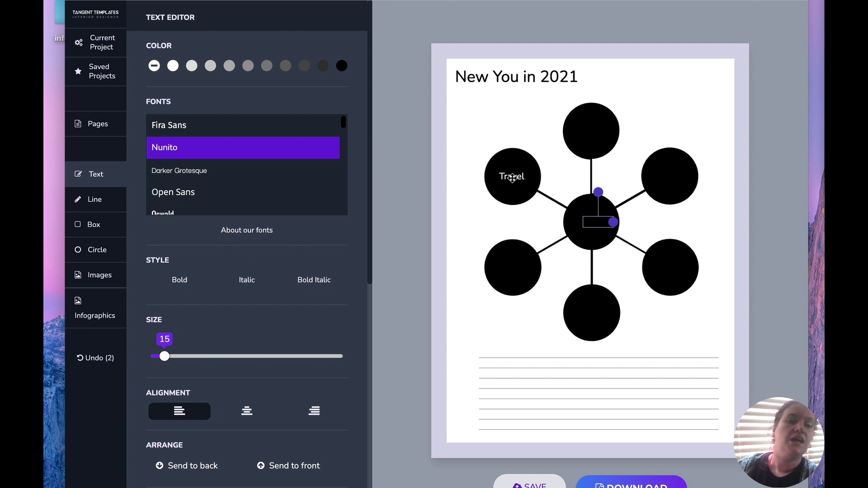
Refill the circle diagram on page 2 with light gray.
left_click(104, 131)
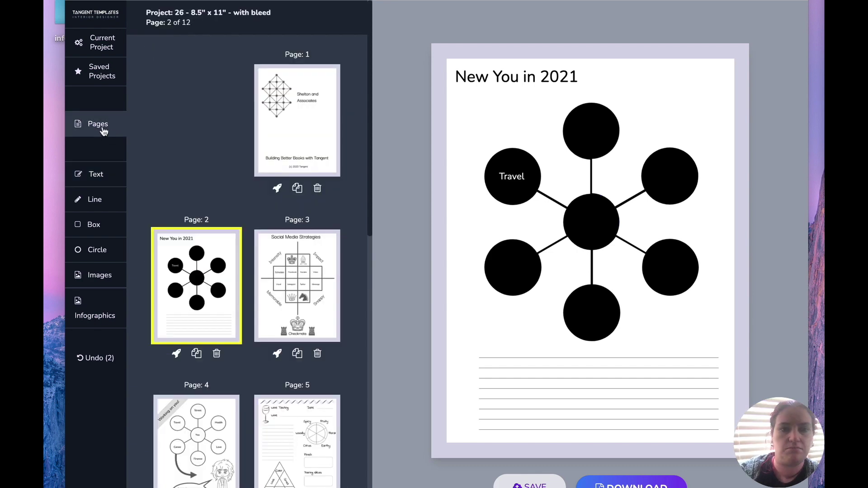
left_click(558, 146)
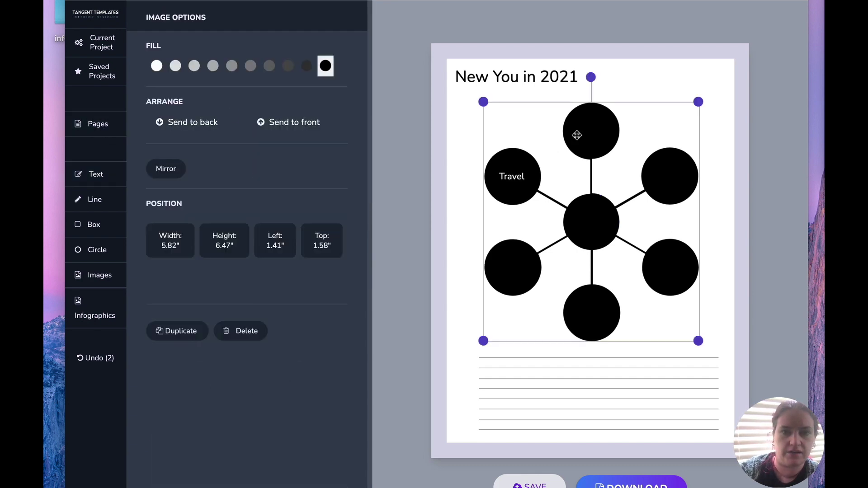
left_click(187, 72)
left_click(473, 165)
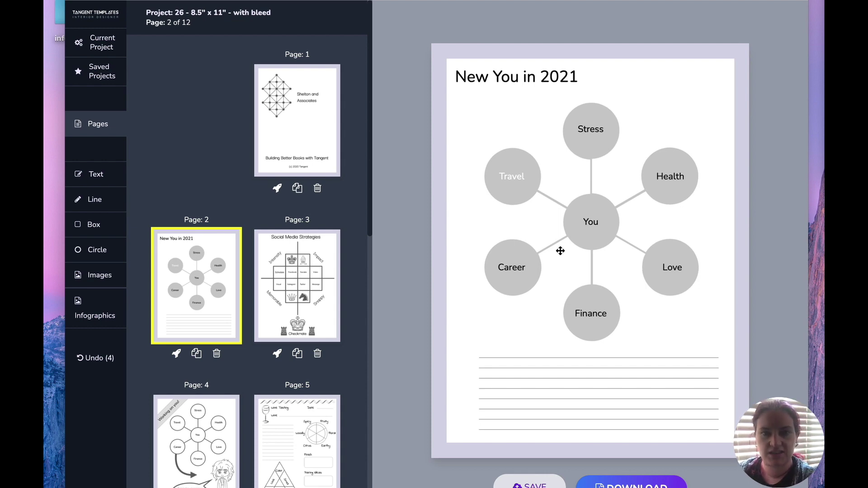
Open the Social Media Strategies page and select its grid graphic to examine how it is built.
left_click(334, 244)
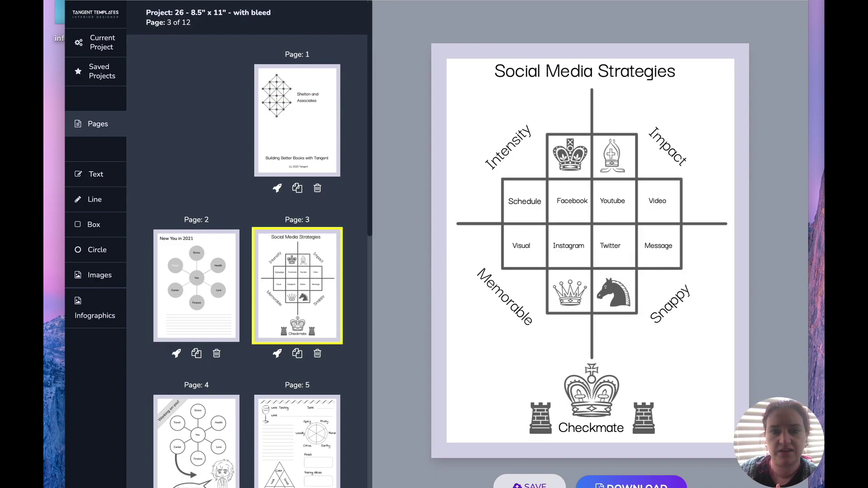
left_click(508, 179)
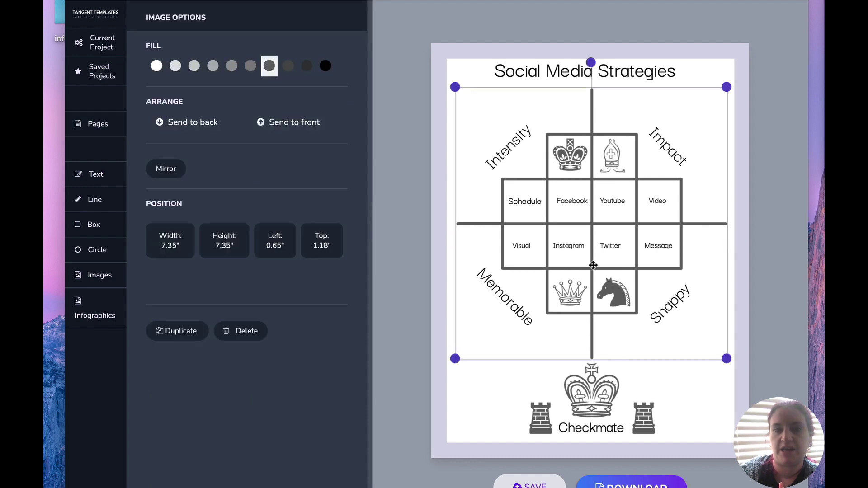
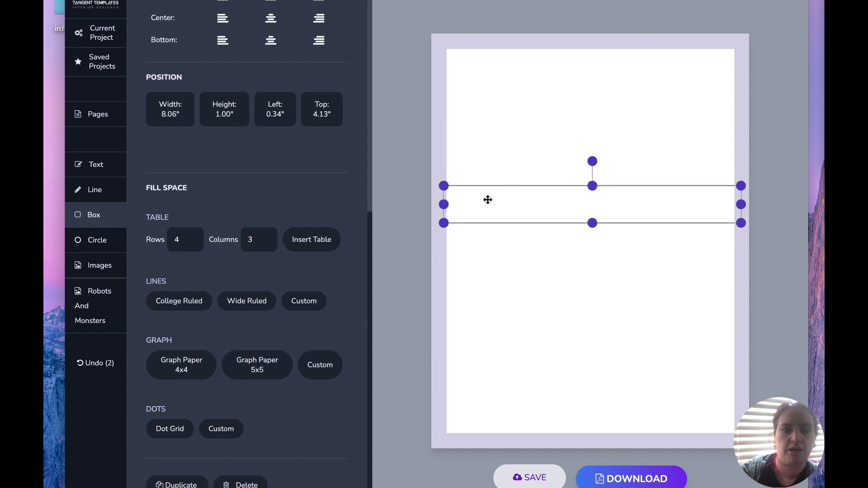
Stretch the box past both side edges of the page, to a width of about 9.91".
left_click_drag(444, 205, 400, 207)
left_click(745, 207)
left_click(717, 205)
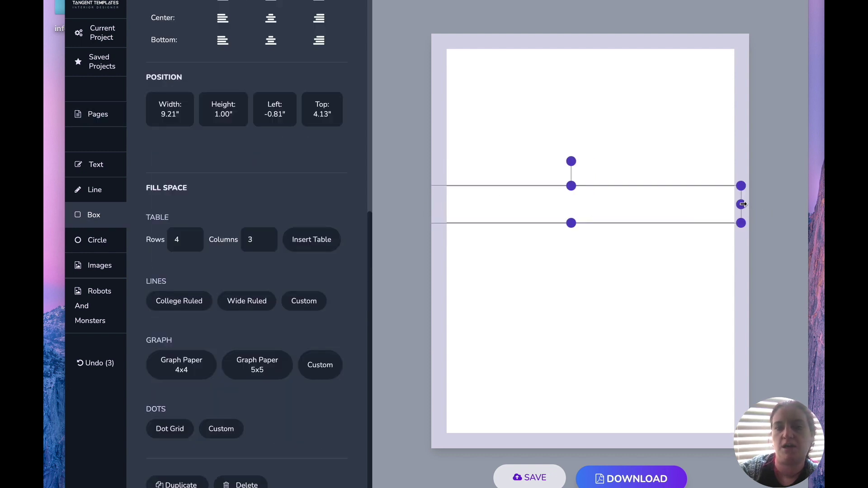
left_click_drag(743, 205, 768, 204)
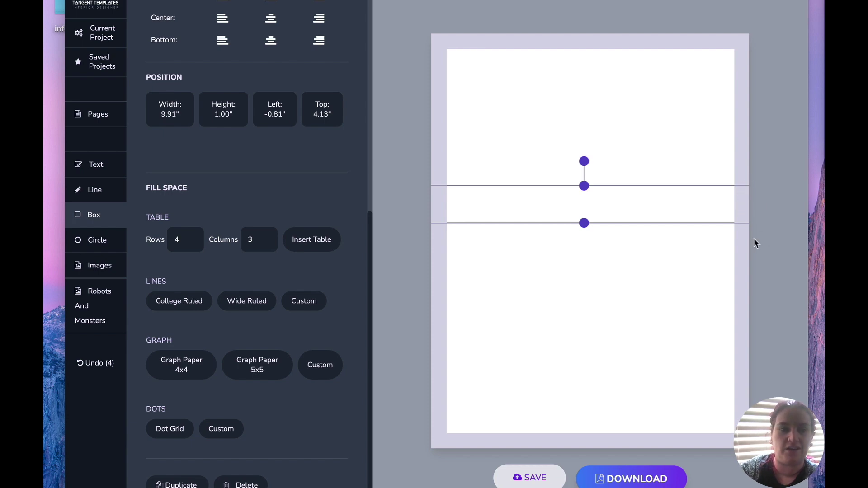
Try several fill shades on the wide box, from light gray through dark gray to black.
scroll(196, 169, "up", 8)
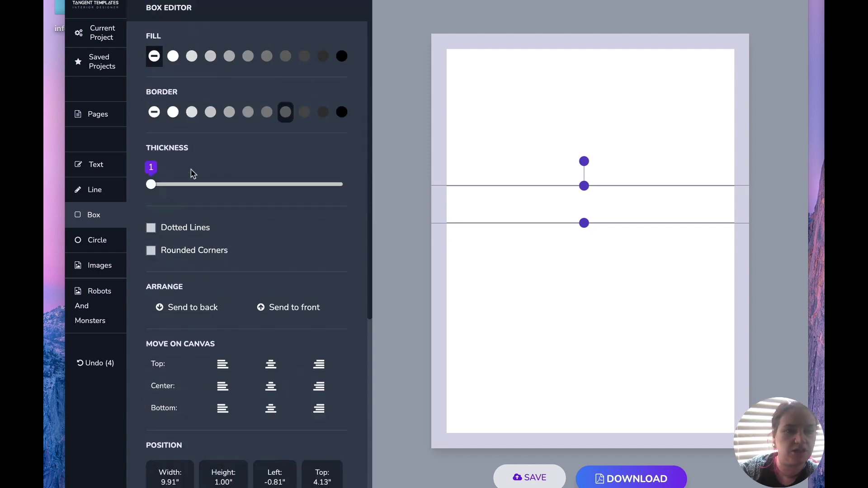
left_click(211, 57)
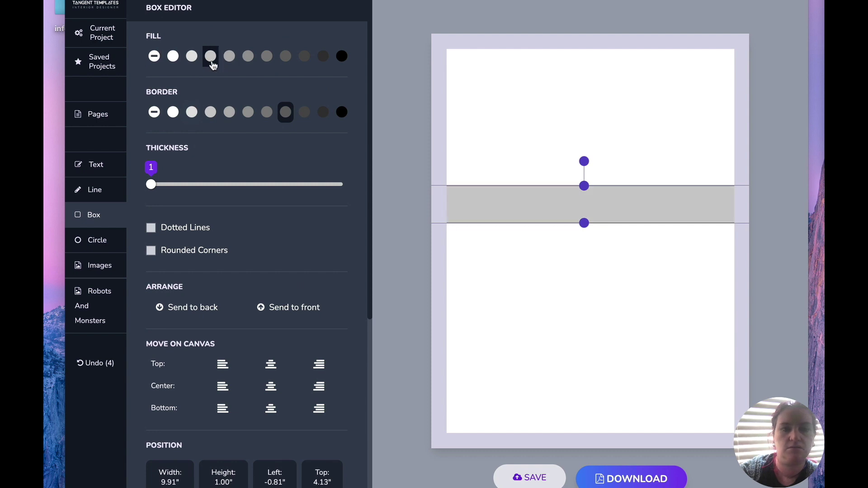
left_click(267, 56)
left_click(304, 56)
left_click(323, 56)
left_click(342, 56)
left_click(322, 58)
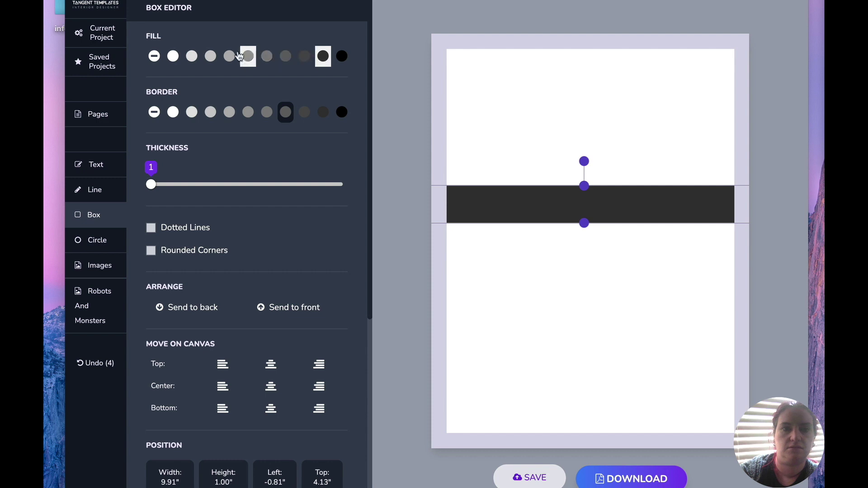
Fill the wide box with light gray and set its border to white.
left_click(211, 56)
left_click(173, 113)
left_click(616, 251)
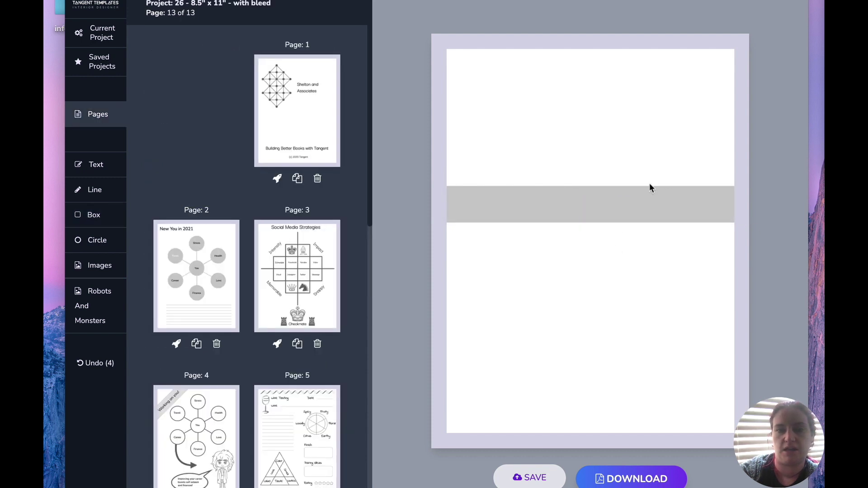
Rotate the gray band diagonally and move it across the page's upper-left corner.
left_click(602, 202)
left_click_drag(584, 163, 551, 161)
left_click_drag(595, 184, 485, 93)
Fill the second diagonal corner stripe black and send it to the back.
left_click(340, 58)
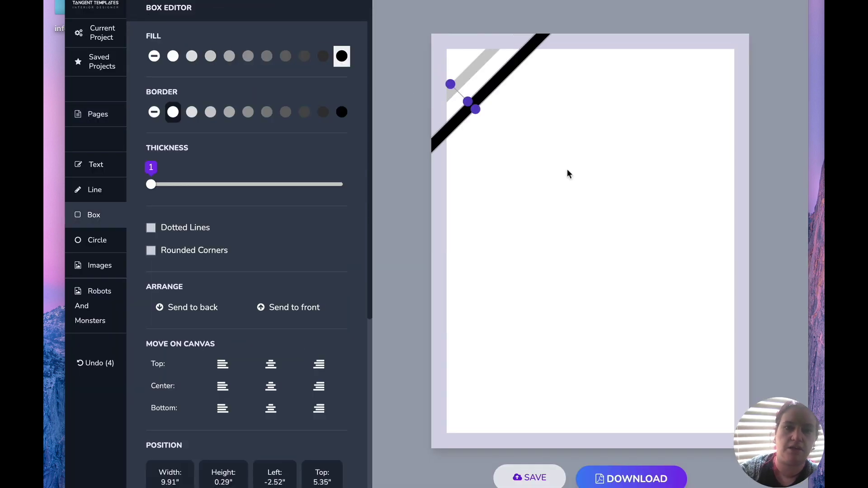
left_click(192, 307)
left_click(546, 220)
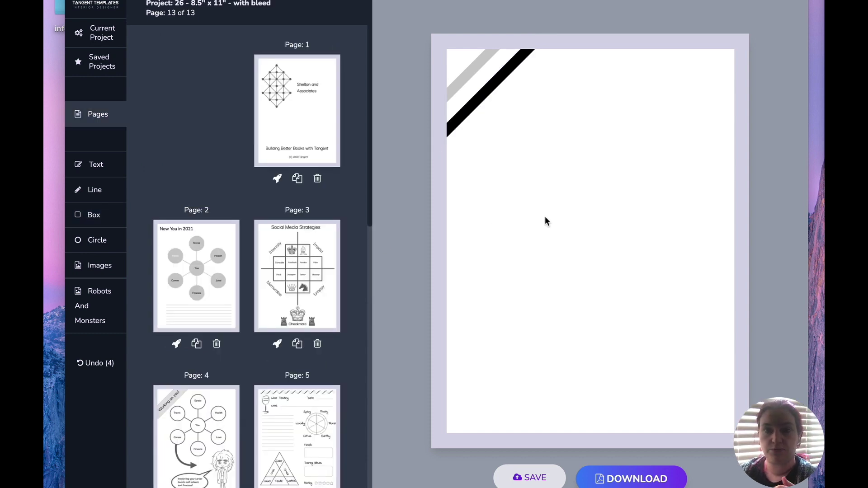
Move the gray corner stripe to mid-page, level it horizontally, and fill it with a lighter gray.
left_click(495, 68)
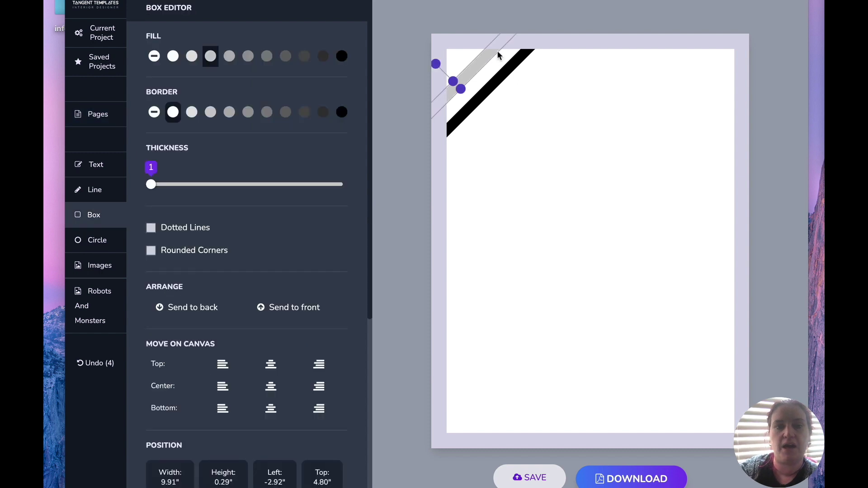
left_click_drag(481, 64, 563, 196)
left_click(191, 56)
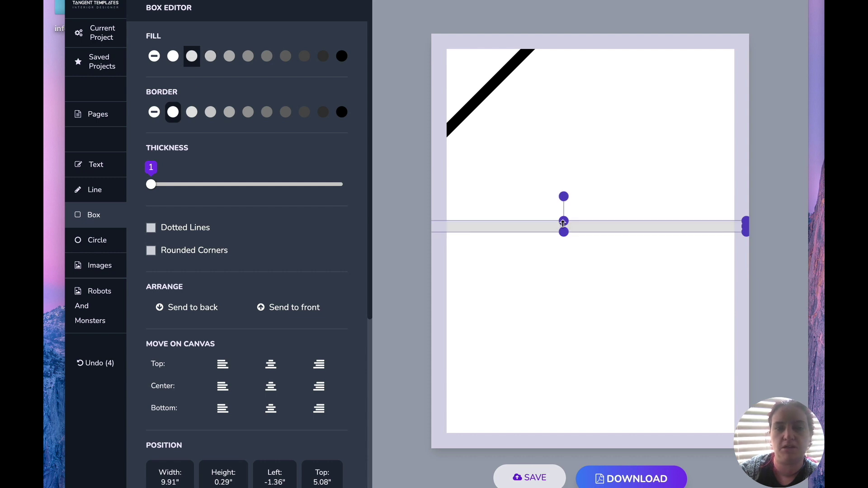
Move the light gray band near the page's bottom edge and adjust its height to form a thicker footer strip.
left_click_drag(561, 234, 583, 392)
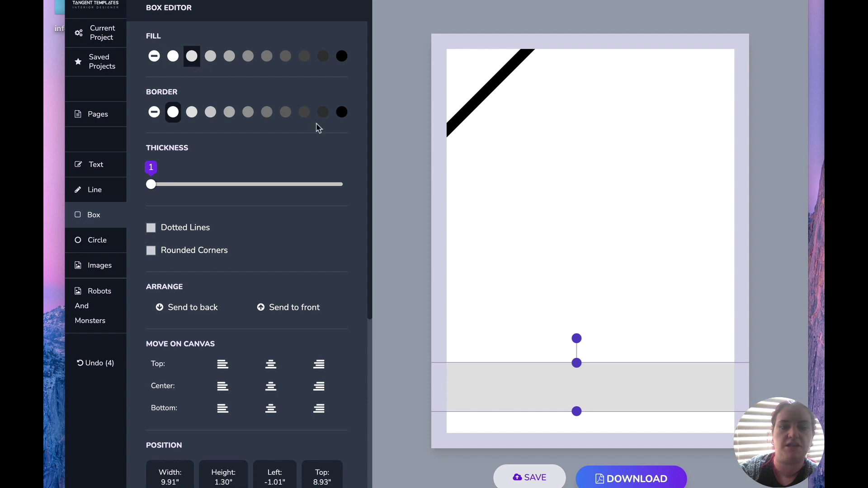
left_click_drag(577, 363, 576, 386)
left_click(598, 332)
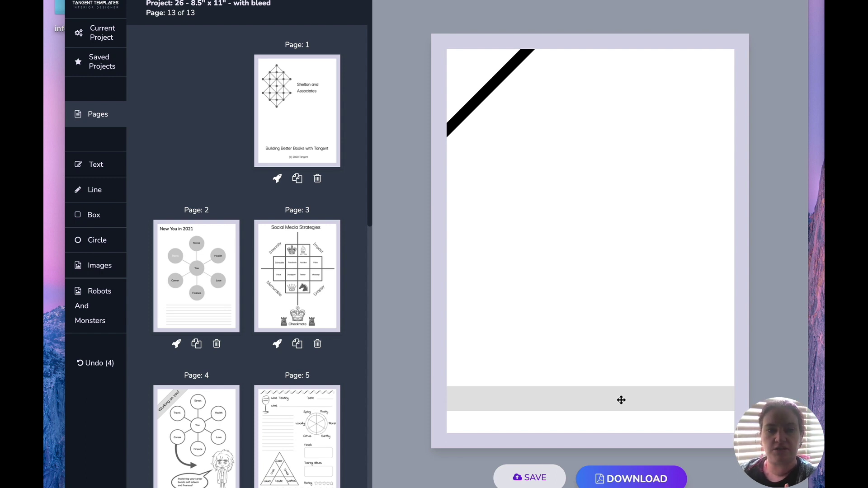
Open the wine tasting page, page 5, and look at the Icons image category.
left_click(316, 402)
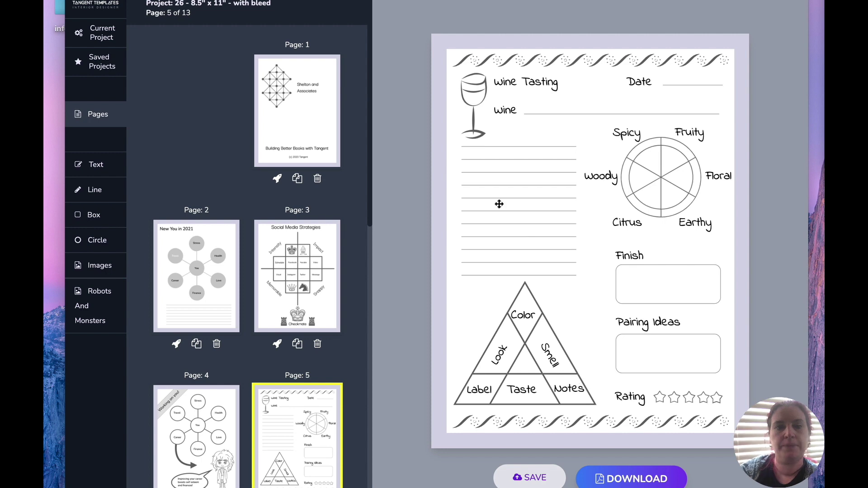
left_click(99, 266)
scroll(222, 154, "down", 7)
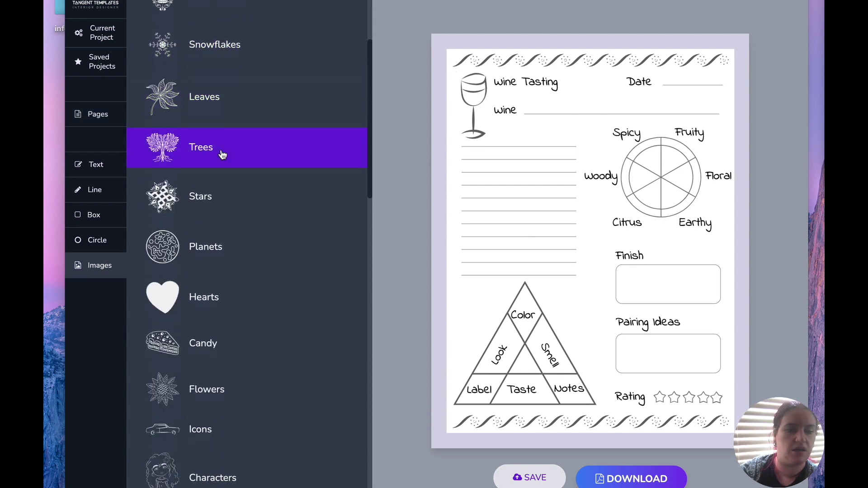
left_click(197, 260)
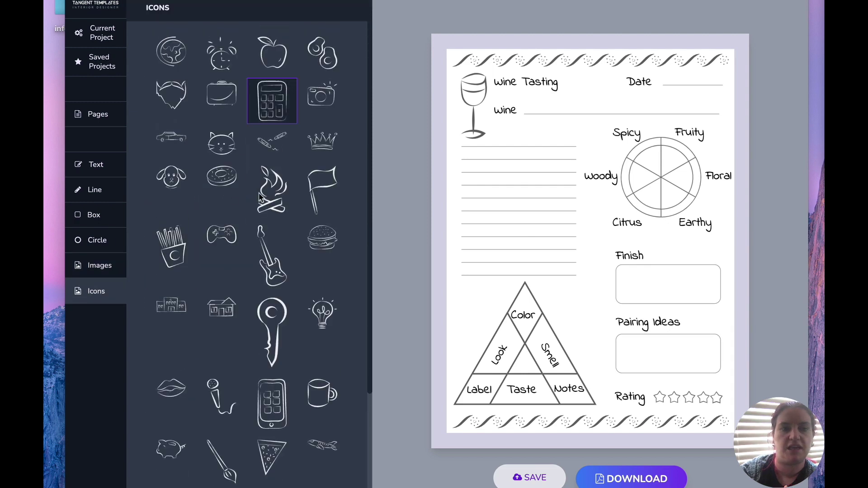
Select the star rating row on the wine tasting page and look up the Ratings image category.
left_click(693, 398)
left_click(99, 267)
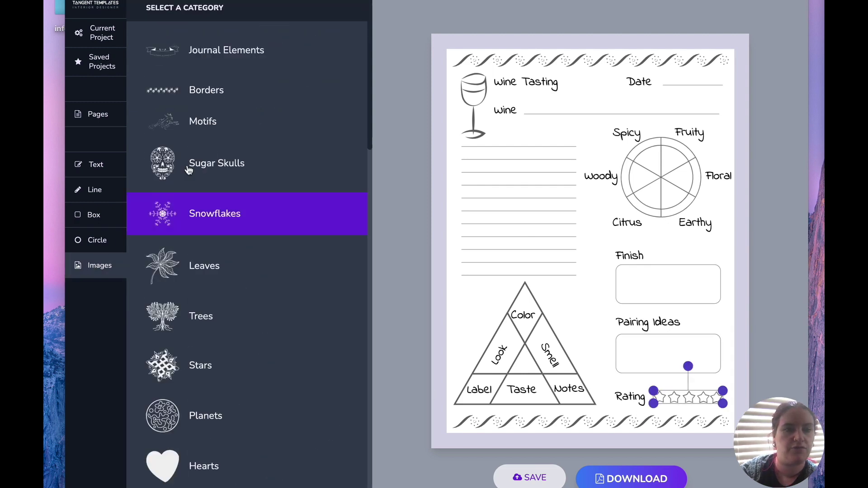
scroll(190, 167, "down", 10)
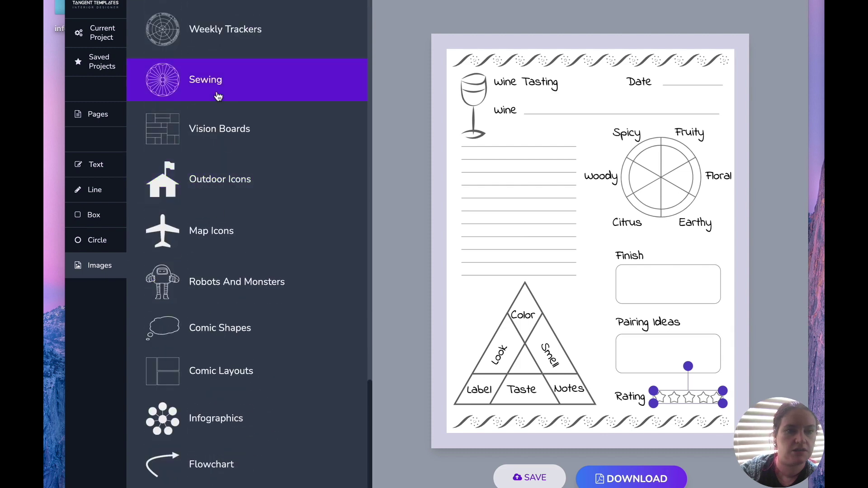
scroll(221, 97, "up", 4)
scroll(221, 99, "up", 5)
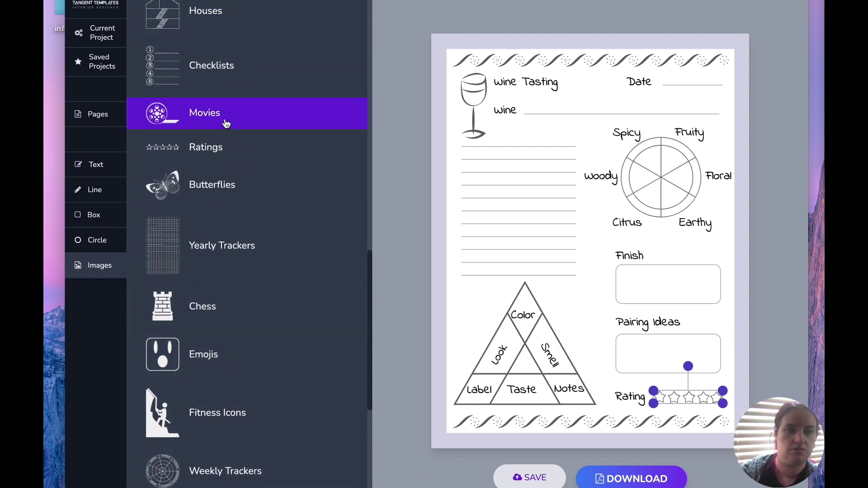
left_click(216, 145)
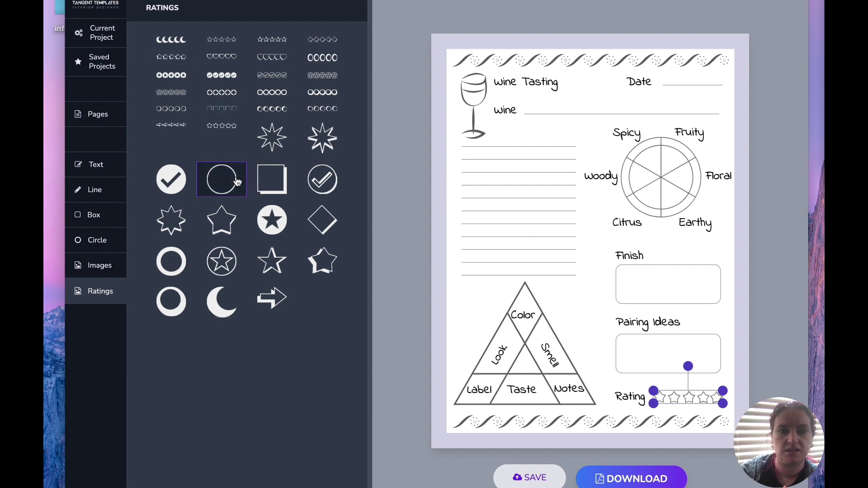
Try a row of heart ratings beside the triangle infographic, and delete it again.
left_click(235, 61)
left_click_drag(533, 100, 589, 301)
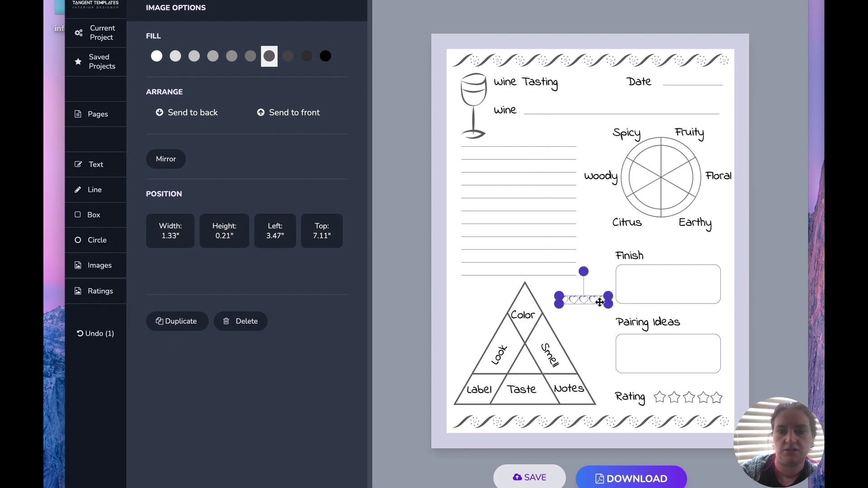
left_click(589, 300)
left_click(590, 299)
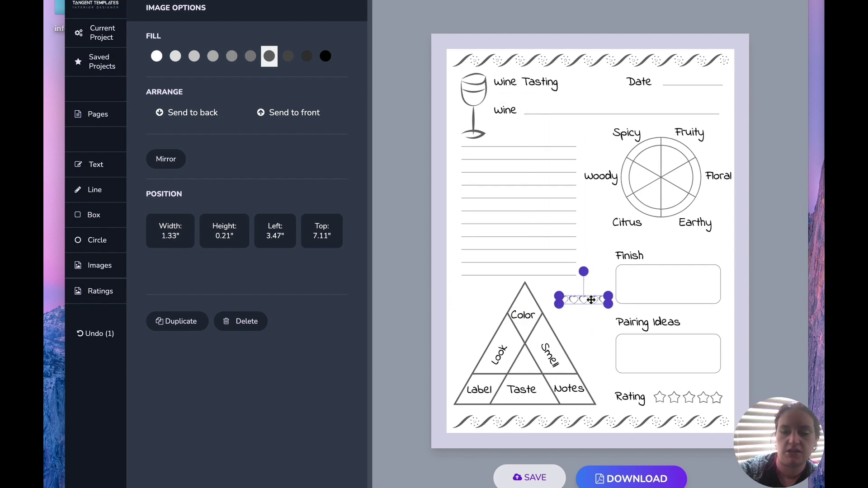
key("Delete")
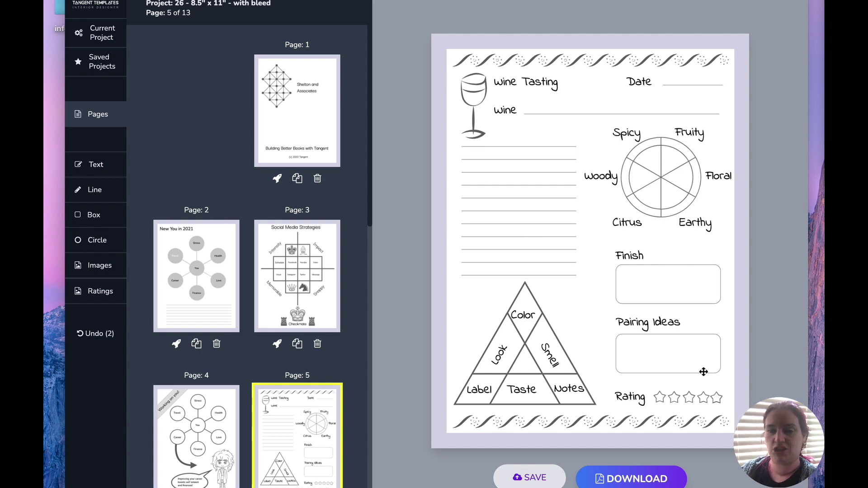
Select the wine tasting page's upper border and examine the designs in the Borders image category.
left_click(638, 60)
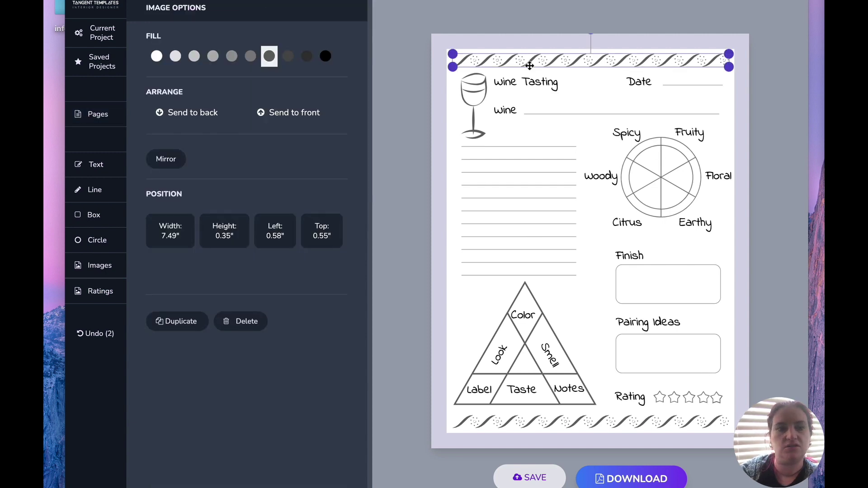
left_click(94, 267)
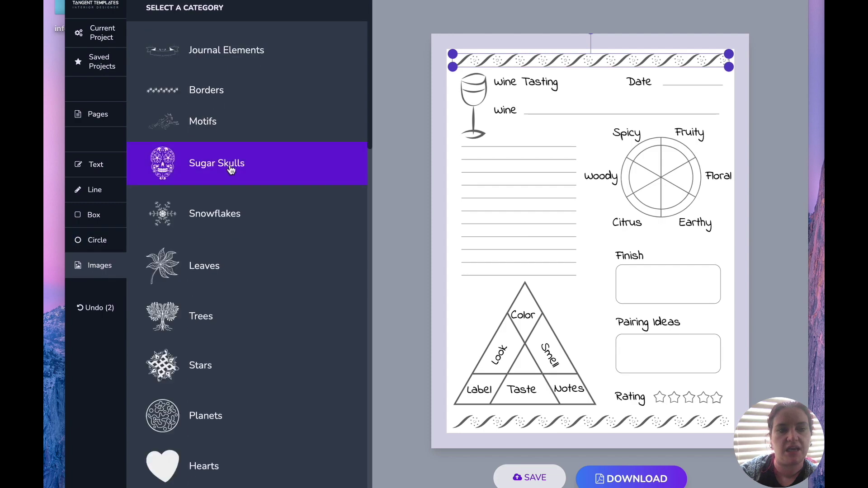
left_click(199, 89)
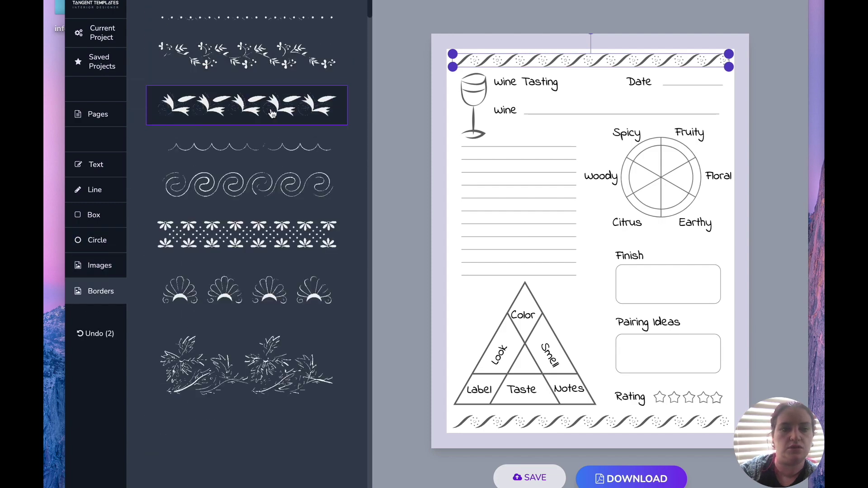
scroll(272, 113, "down", 15)
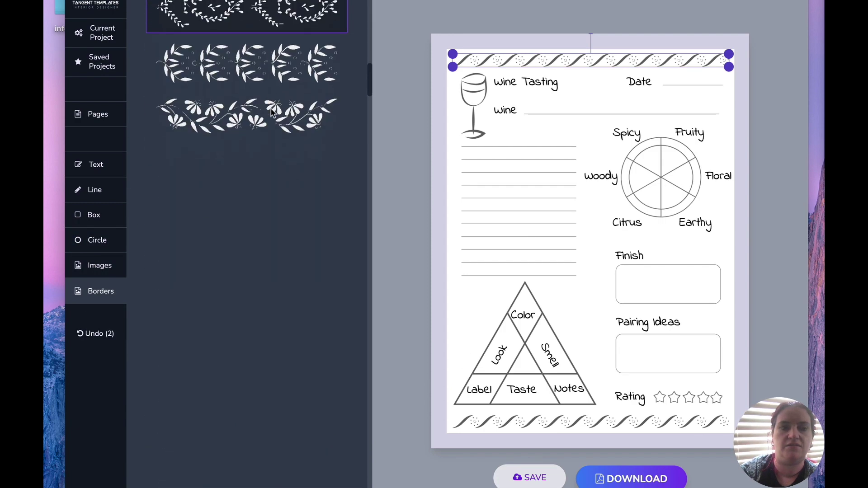
scroll(273, 113, "down", 15)
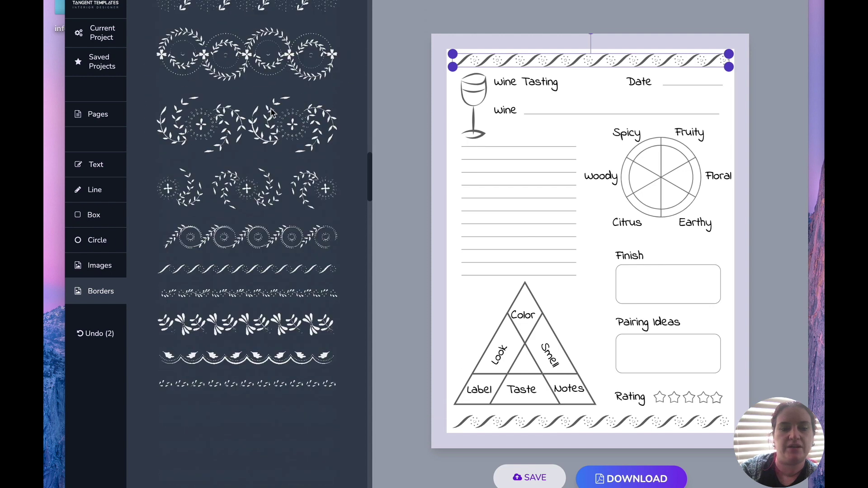
scroll(272, 113, "down", 1)
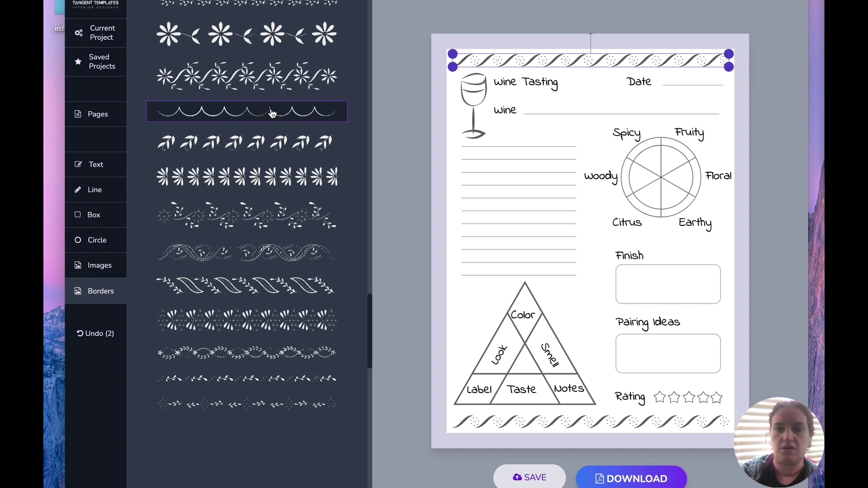
Open page 6 to view the seven-step tranquility pyramid example.
left_click(106, 120)
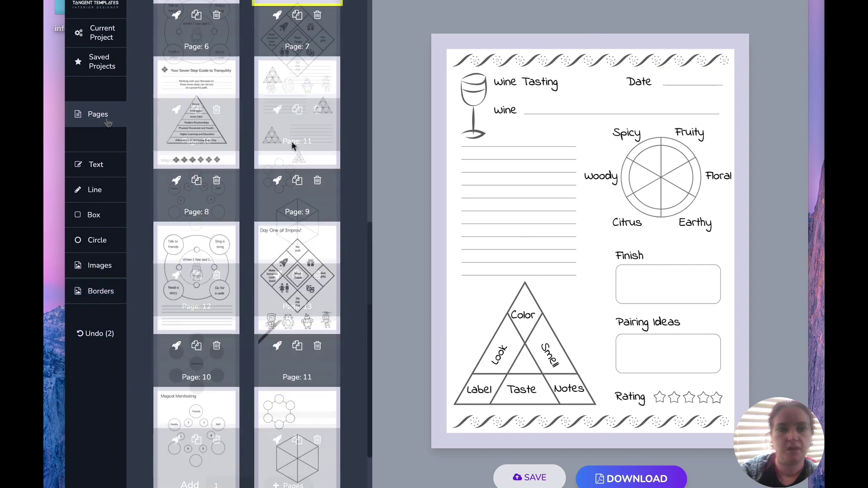
scroll(293, 185, "down", 3)
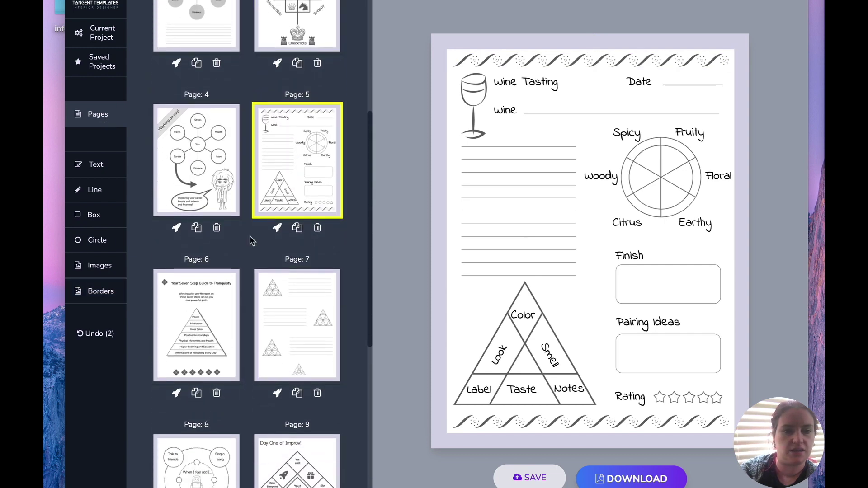
left_click(216, 321)
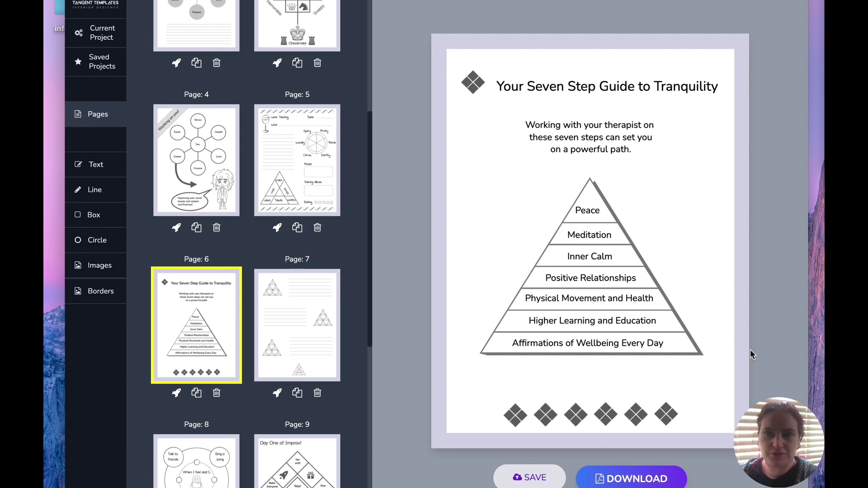
On page 7, add a "Contact" text label just above the second group of writing lines.
left_click(292, 302)
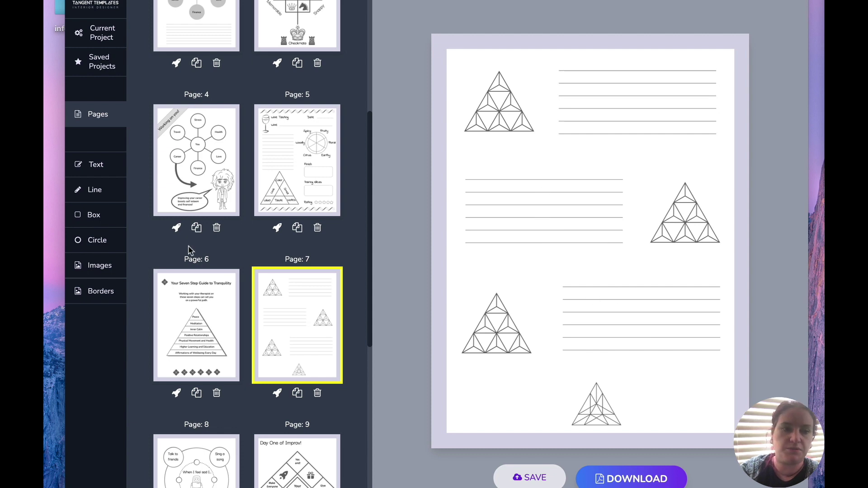
left_click(86, 166)
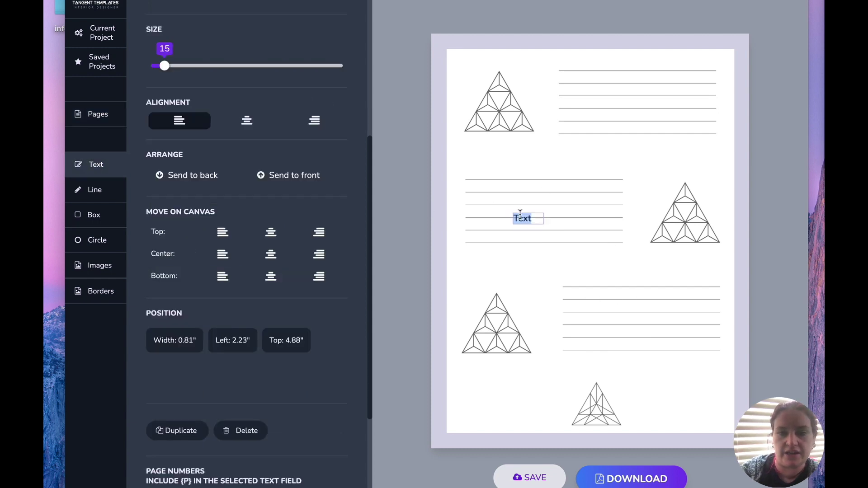
left_click(527, 261)
left_click(523, 218)
left_click_drag(523, 218, 473, 170)
left_click(470, 168)
double_click(471, 168)
type("q")
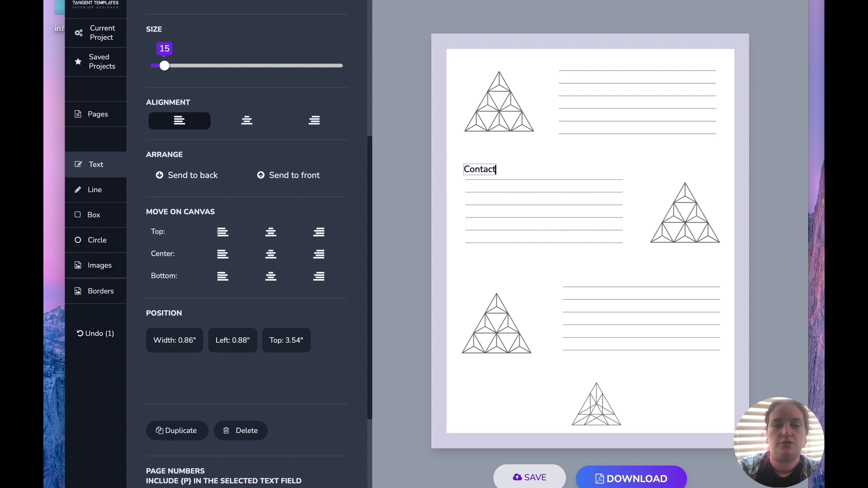
Duplicate the "Contact" label directly below the original and change the copy's text to "Phone".
left_click(515, 161)
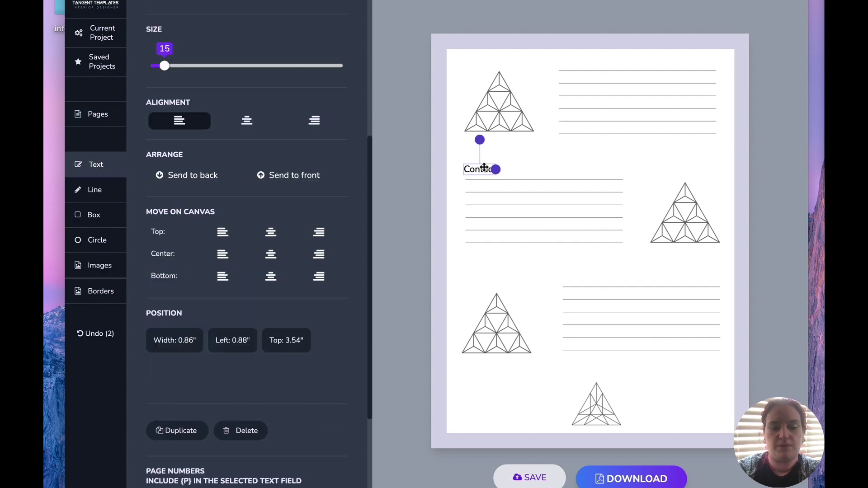
key("ctrl+v")
double_click(483, 186)
type("Phone")
left_click(495, 273)
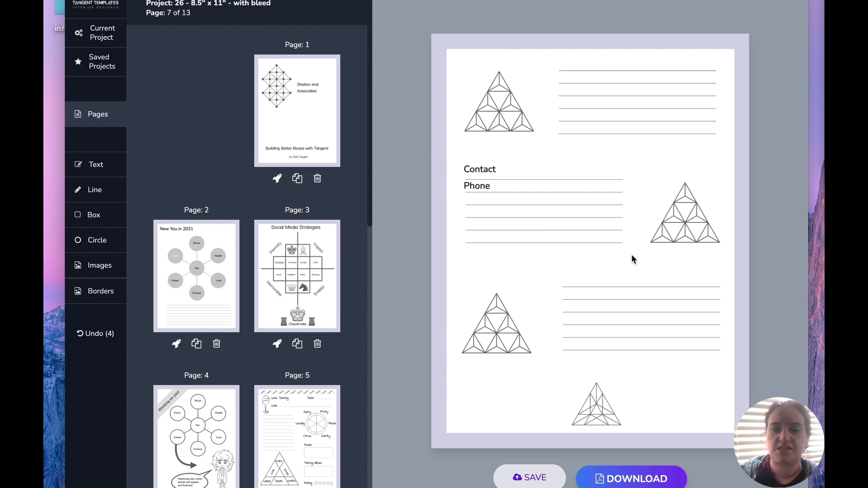
Delete the third group of writing lines beside the lower-left triangle.
left_click_drag(584, 265, 701, 362)
key("Delete")
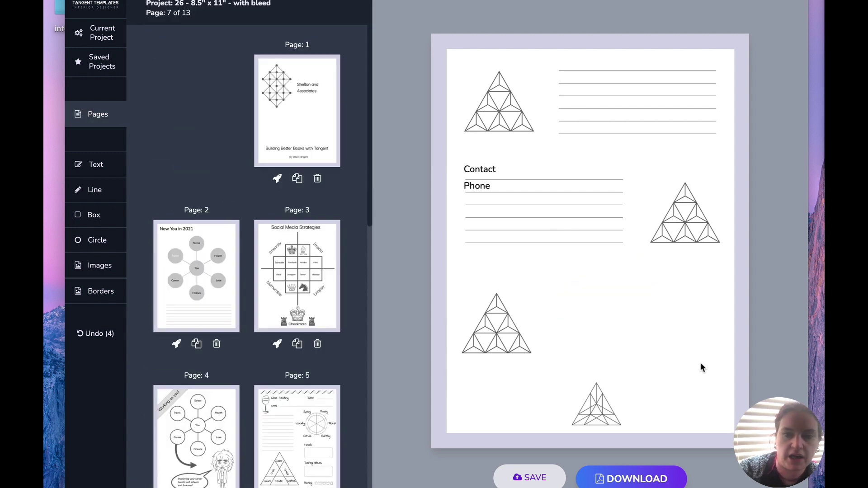
Try filling a box about 4.60" by 2.09" beside the third triangle with college-ruled lines, and delete the result.
left_click(93, 214)
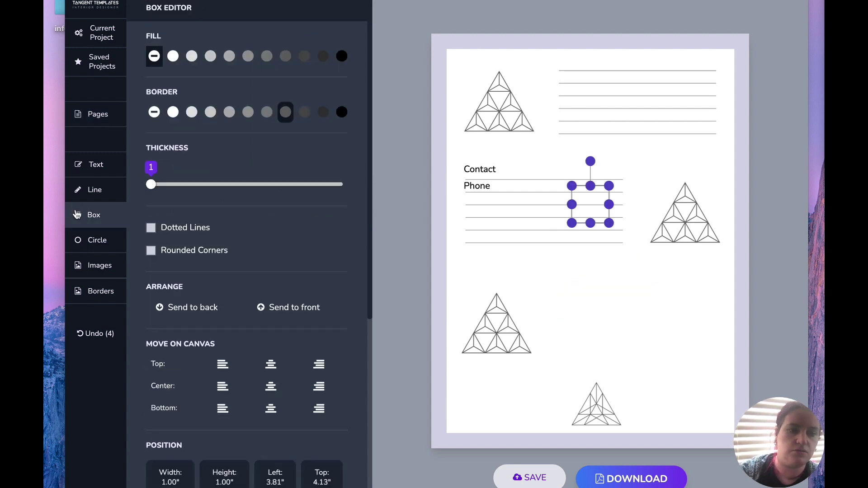
left_click_drag(591, 198, 626, 359)
left_click_drag(633, 326, 721, 325)
scroll(219, 224, "down", 5)
scroll(219, 224, "down", 3)
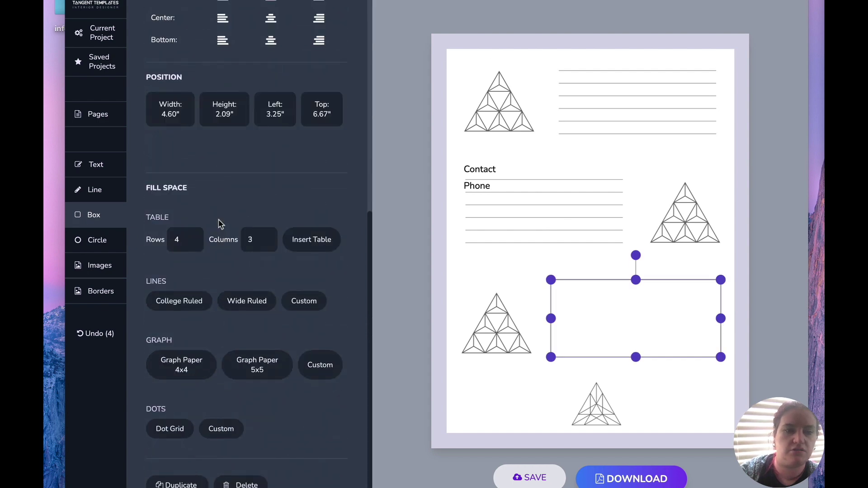
left_click(165, 303)
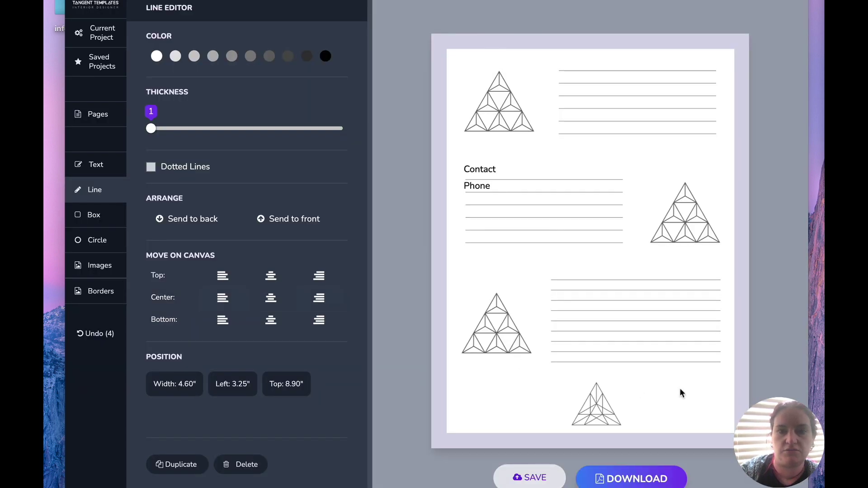
left_click_drag(700, 372, 670, 273)
key("Delete")
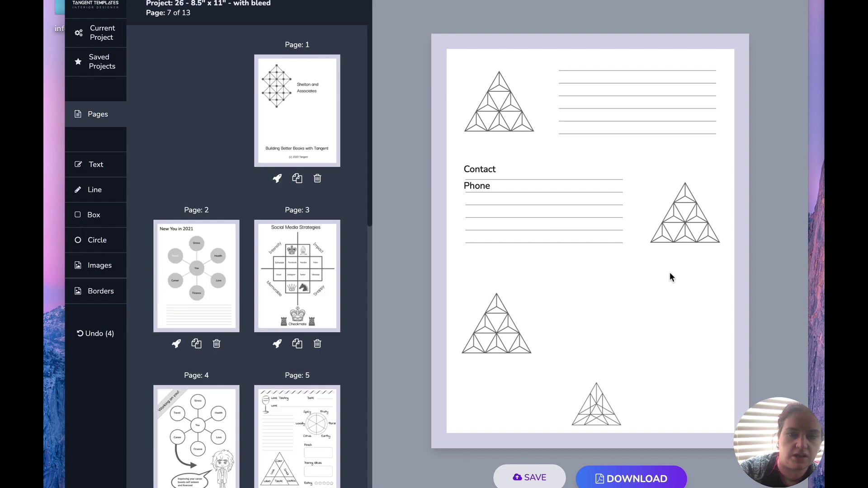
Fill a box about 3.70" by 1.98" beside the third triangle with wide-ruled lines, and shift the lines left toward the triangle.
left_click(93, 214)
left_click_drag(578, 227, 710, 316)
scroll(161, 193, "down", 8)
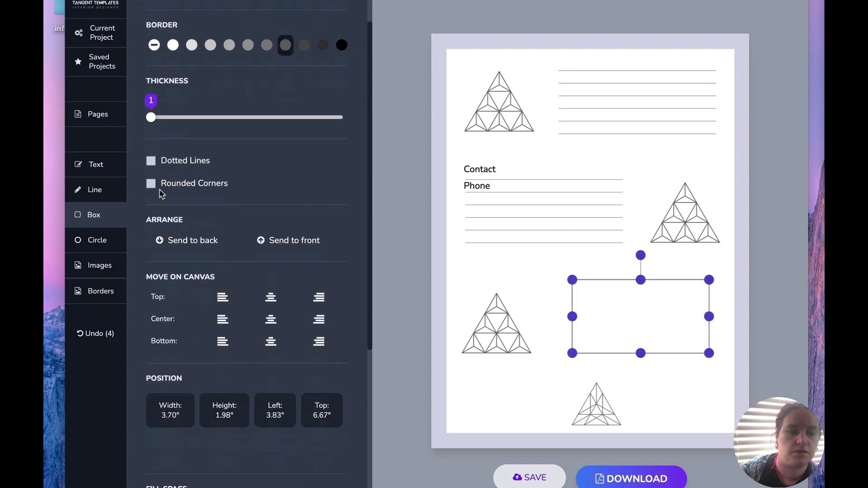
left_click(244, 297)
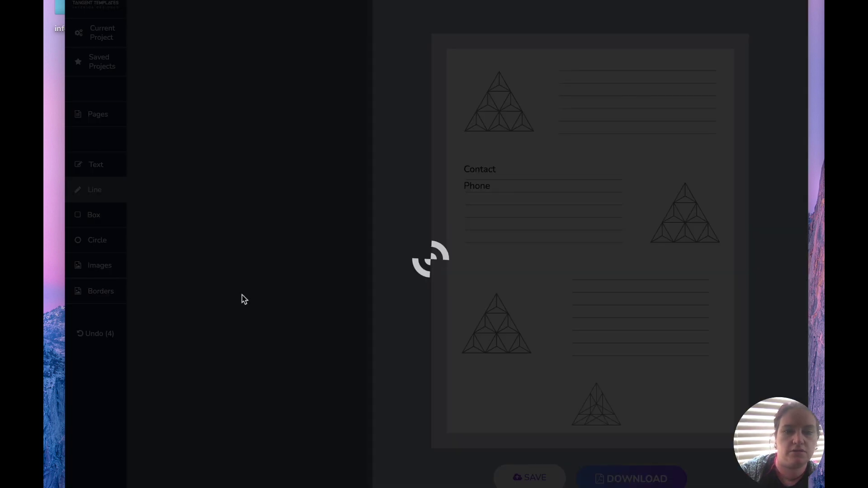
left_click_drag(708, 383, 686, 272)
left_click_drag(566, 316, 546, 316)
left_click(687, 394)
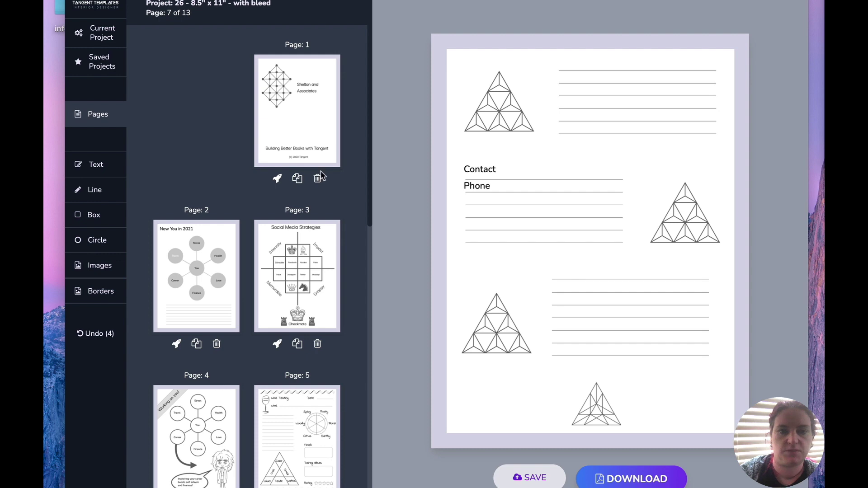
Open page 8 and select the large circular infographic around the robot.
scroll(204, 135, "down", 15)
left_click(179, 122)
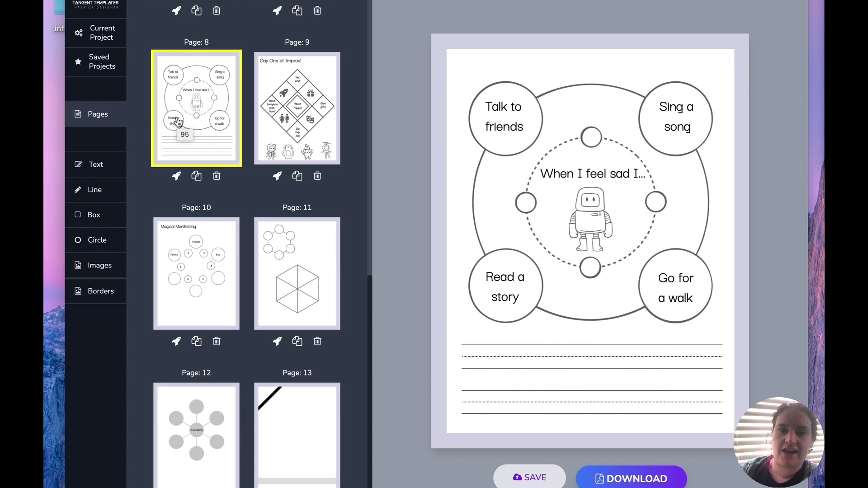
left_click(648, 93)
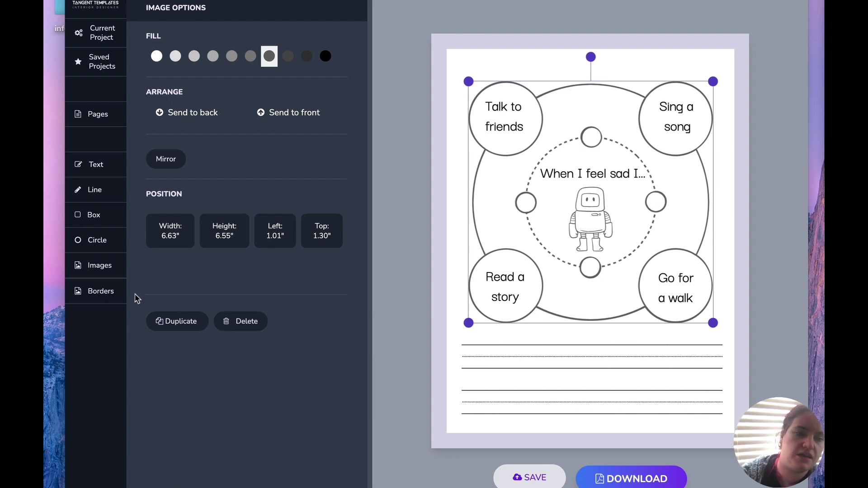
Try adding the five-circle double-ring infographic above the "When I feel sad I..." diagram, and delete it.
left_click(98, 267)
scroll(276, 169, "down", 15)
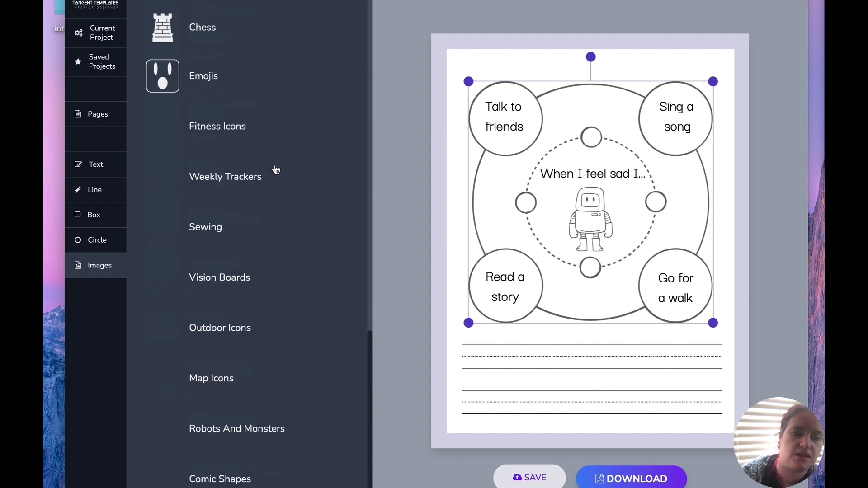
left_click(275, 420)
scroll(217, 268, "down", 5)
scroll(218, 271, "down", 10)
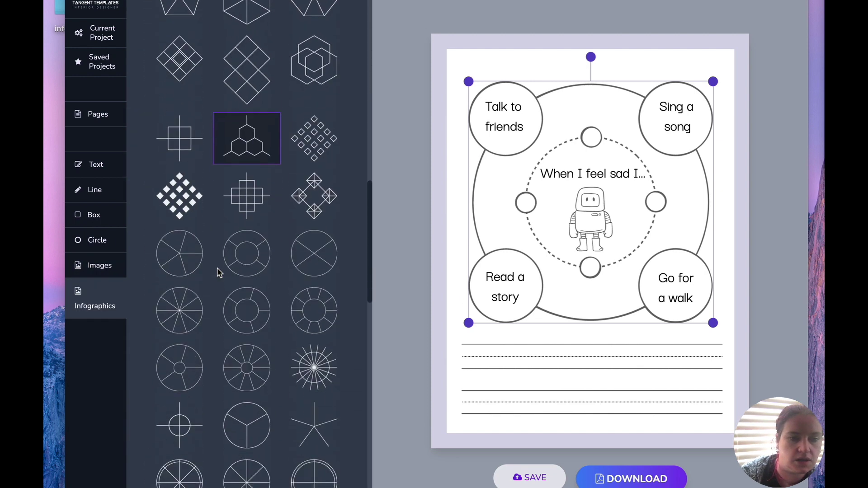
scroll(217, 271, "down", 10)
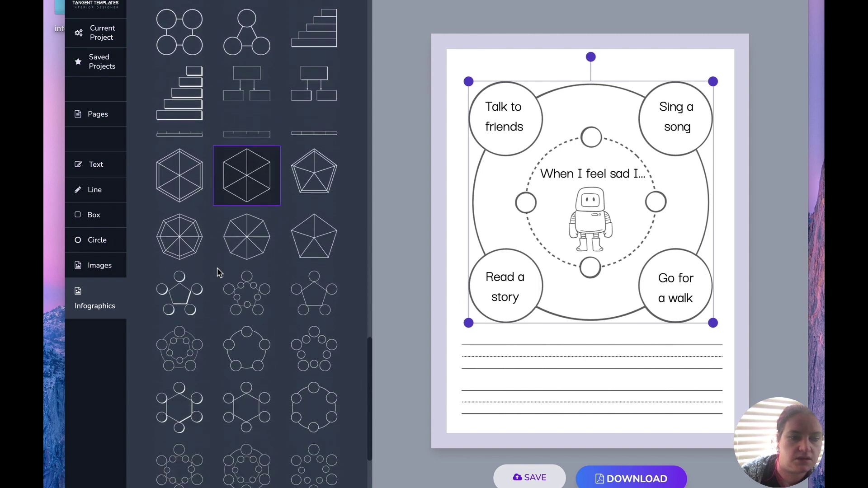
scroll(235, 219, "down", 3)
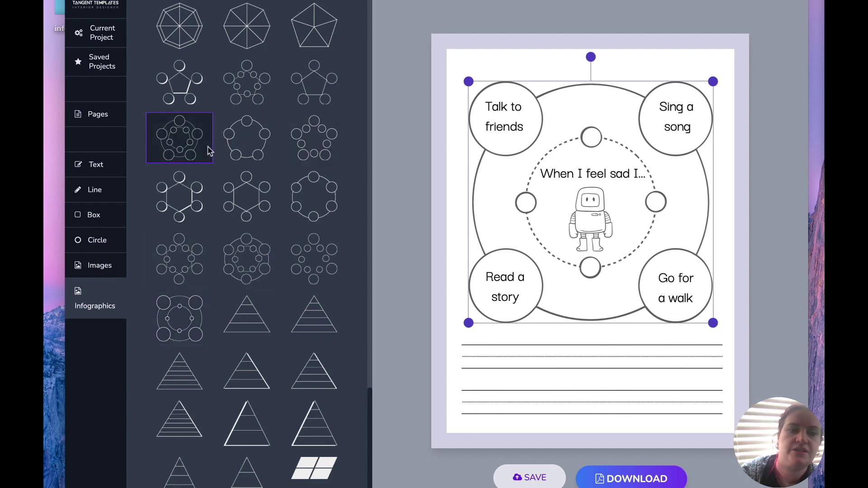
left_click(191, 152)
left_click_drag(547, 126, 661, 62)
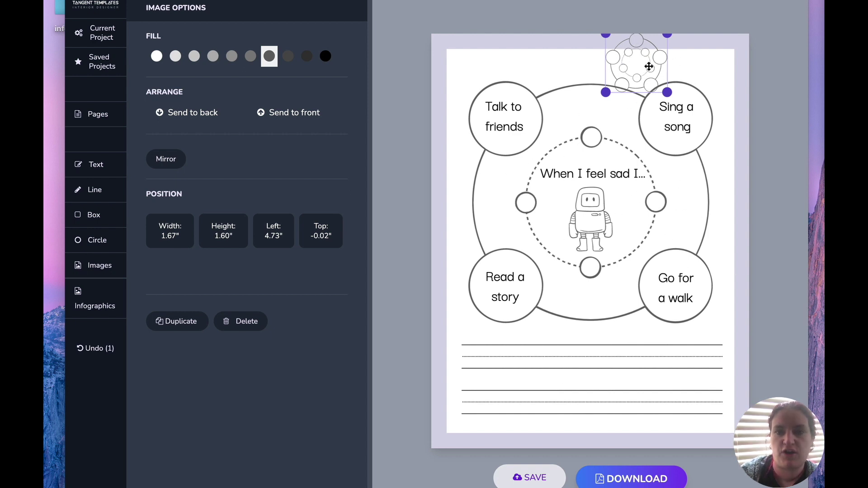
key("Delete")
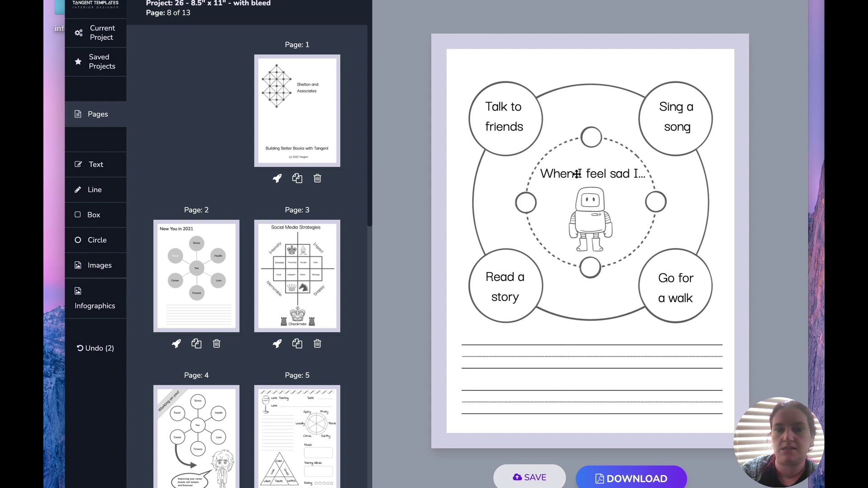
Add the zigzag-patterned ringed planet from the Planets images to page 8.
left_click(109, 269)
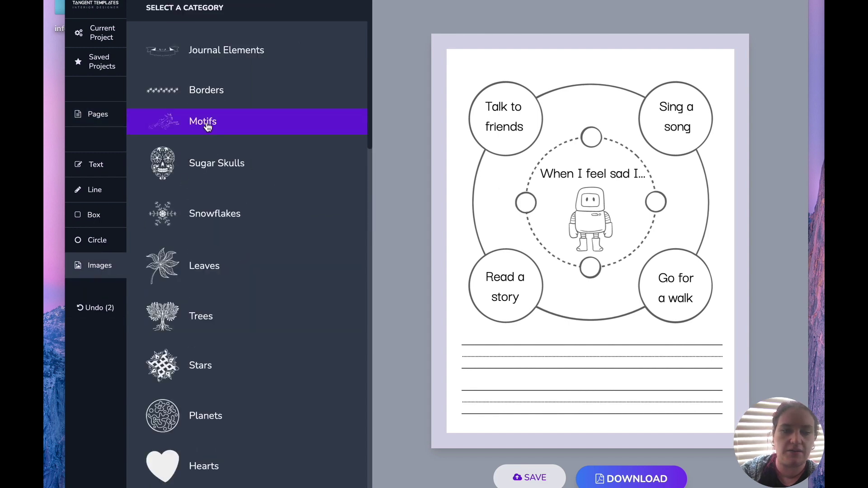
scroll(207, 128, "down", 2)
left_click(246, 343)
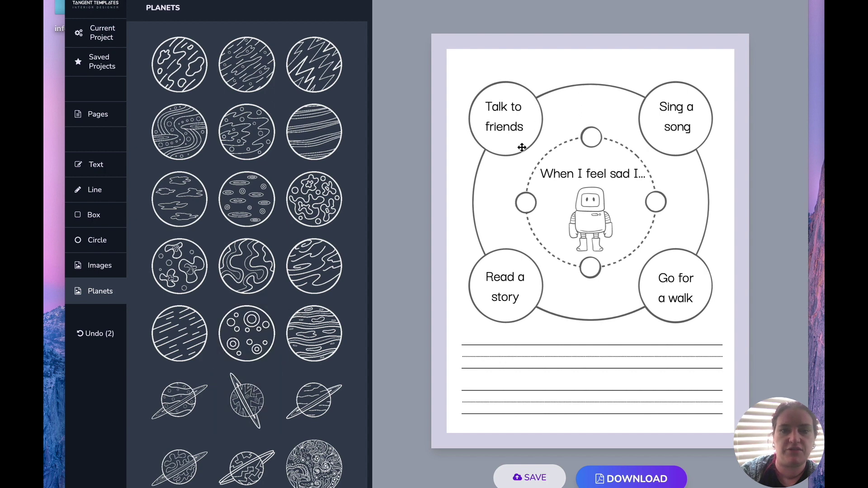
left_click(248, 399)
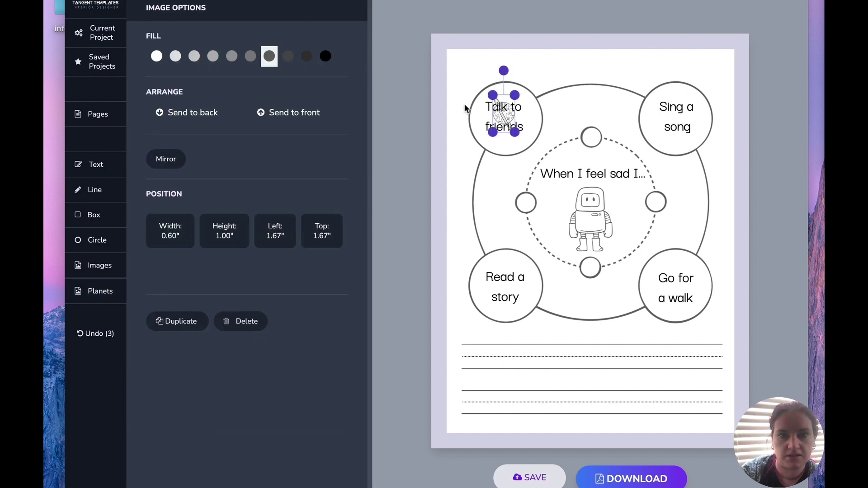
Resize the ringed planet to about 0.96" by 1.61", tilt its ring nearly horizontal, and place it between the "Talk to friends" and "Sing a song" circles.
left_click_drag(509, 106, 673, 134)
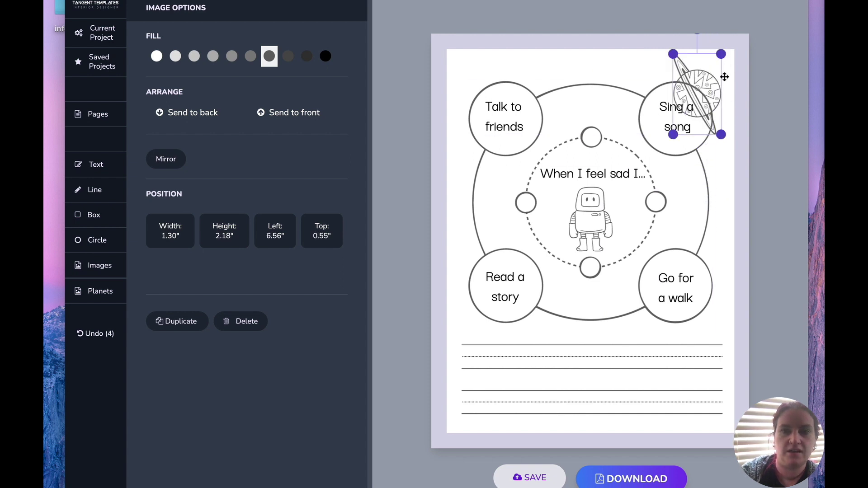
left_click_drag(695, 33, 657, 36)
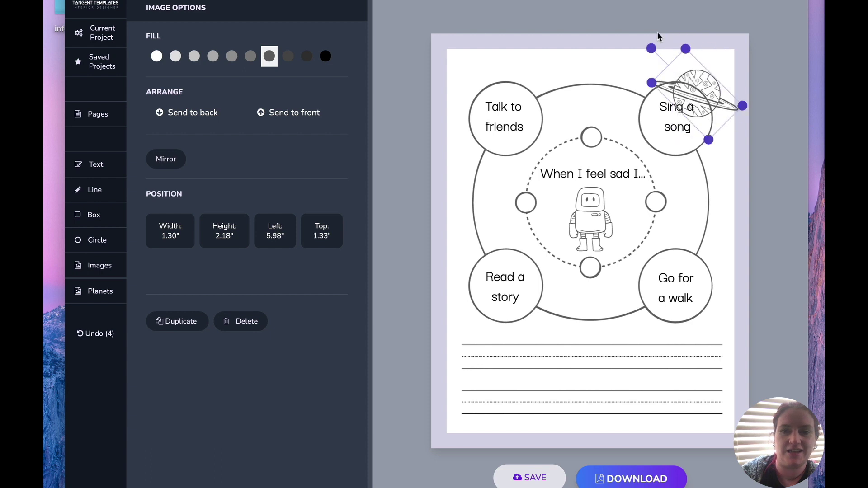
left_click_drag(692, 83, 621, 109)
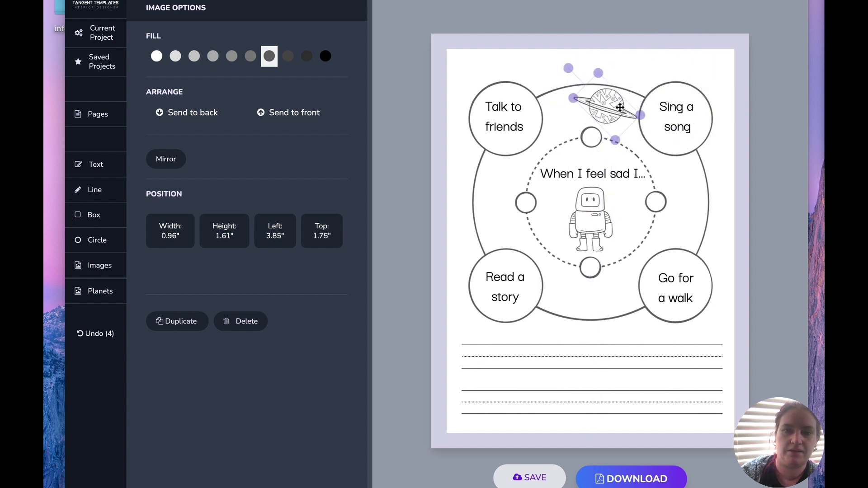
Open page 9 and examine its diamond grid infographic and the "Day One of Improv!" title by selecting each.
left_click(681, 65)
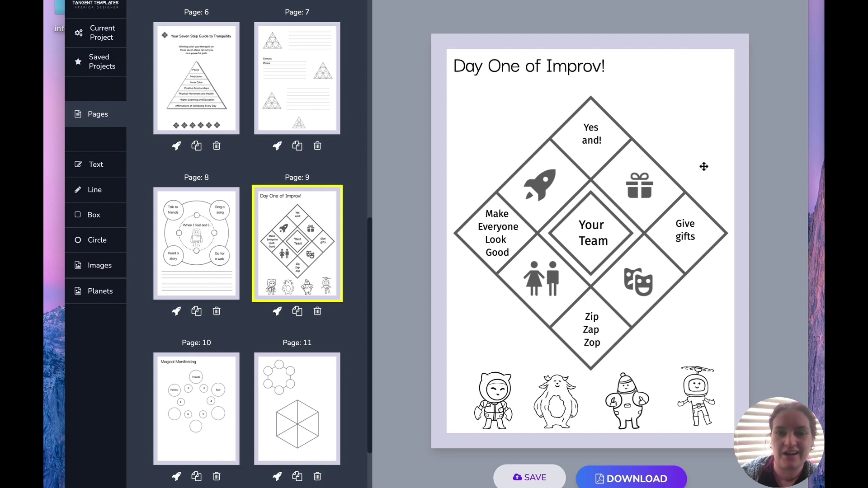
left_click(690, 193)
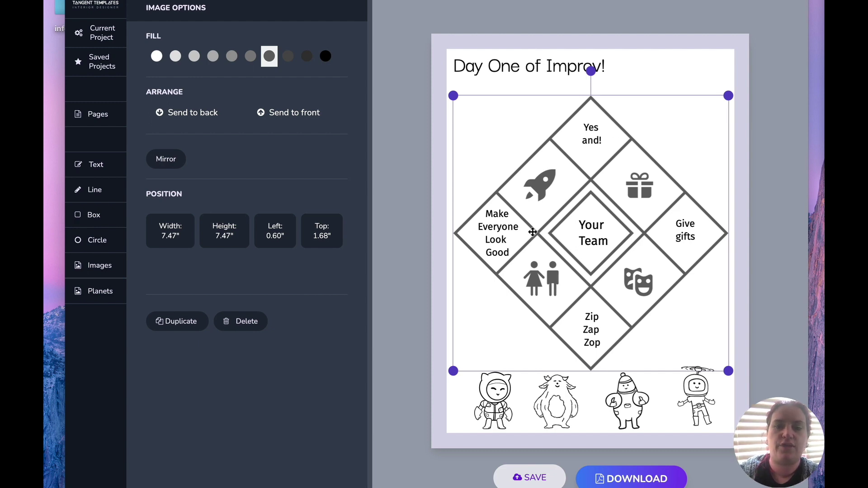
left_click(655, 70)
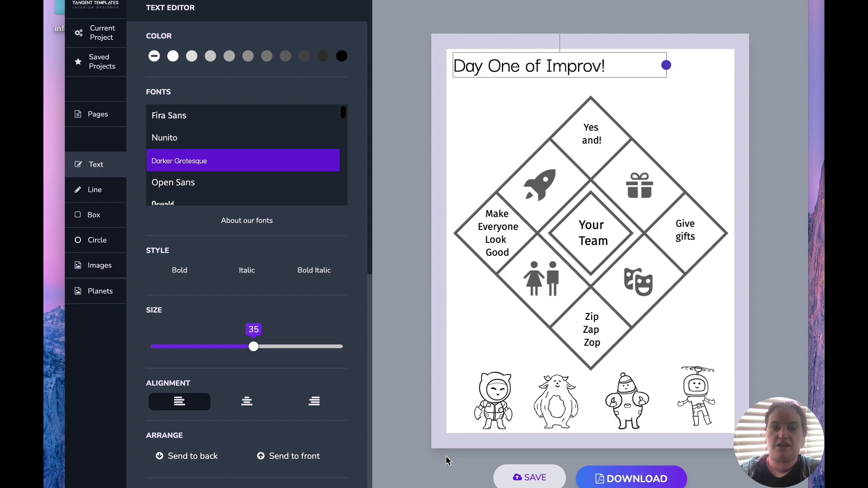
Change the fill of the two-people icon and the rocket icon in the diamond grid to light gray.
left_click(541, 283)
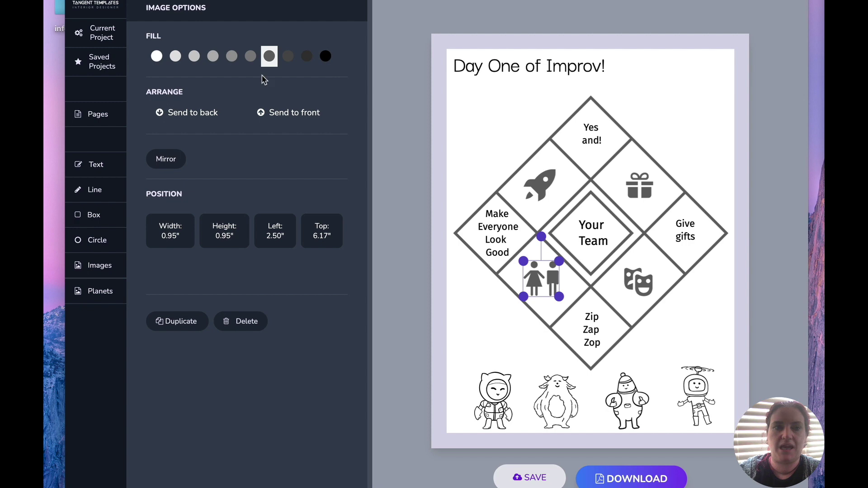
left_click(194, 55)
left_click(551, 159)
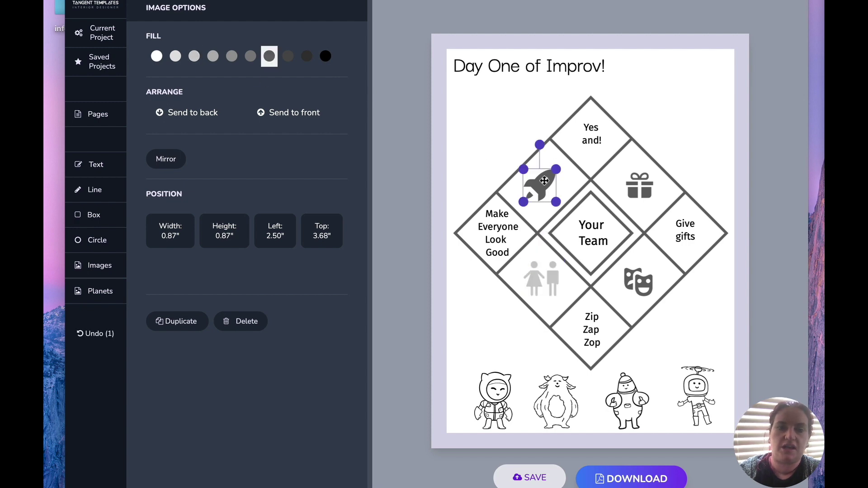
left_click(194, 56)
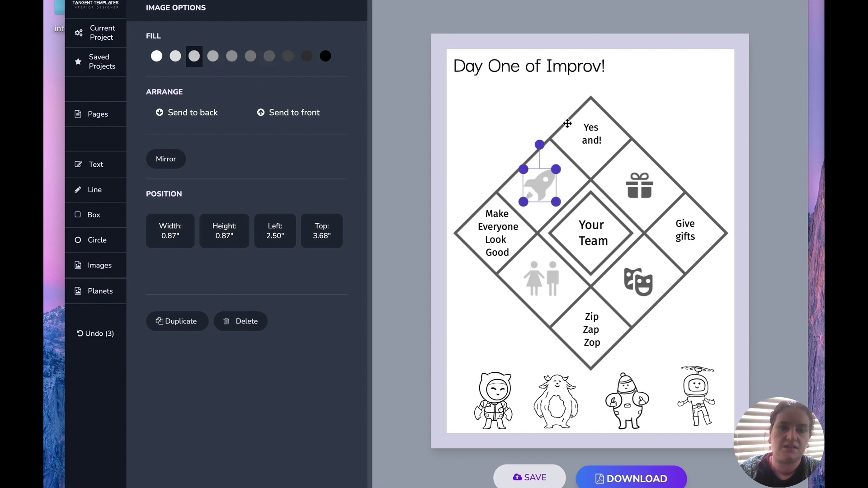
Try a medium gray fill on the diamond grid infographic, and set its fill to black.
left_click(593, 104)
left_click(232, 56)
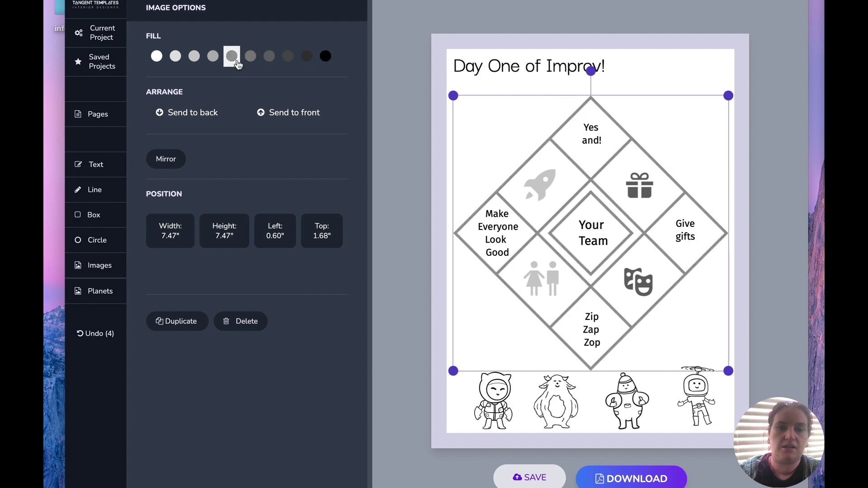
left_click(325, 56)
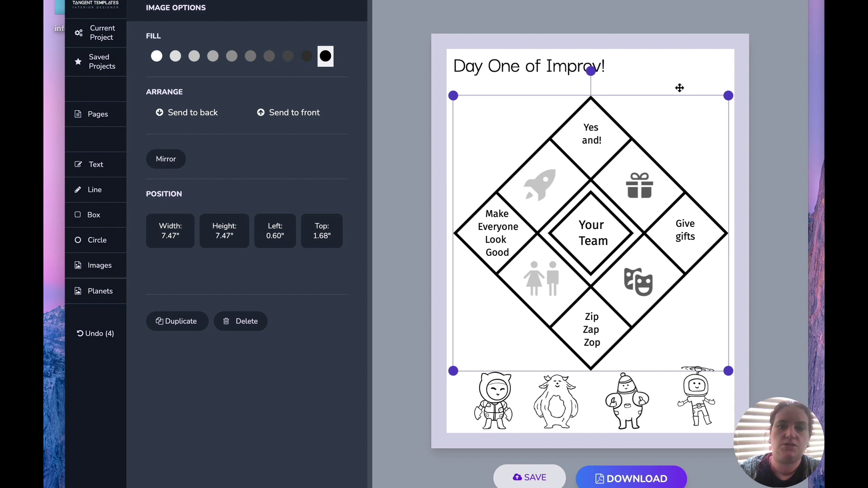
left_click(661, 87)
Add the upward-curving flowchart arrow to a blank page, enlarge it to about 3.75" by 3.94", and place it in the page's lower-right area.
left_click(100, 266)
scroll(185, 131, "down", 10)
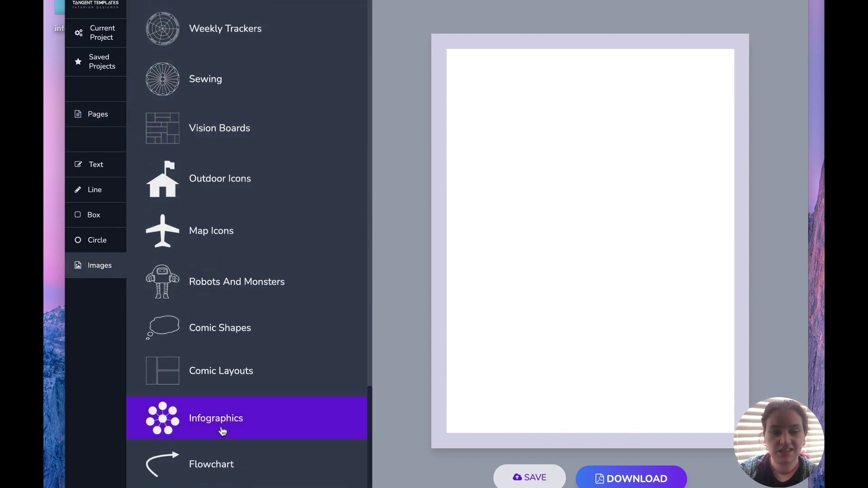
left_click(215, 453)
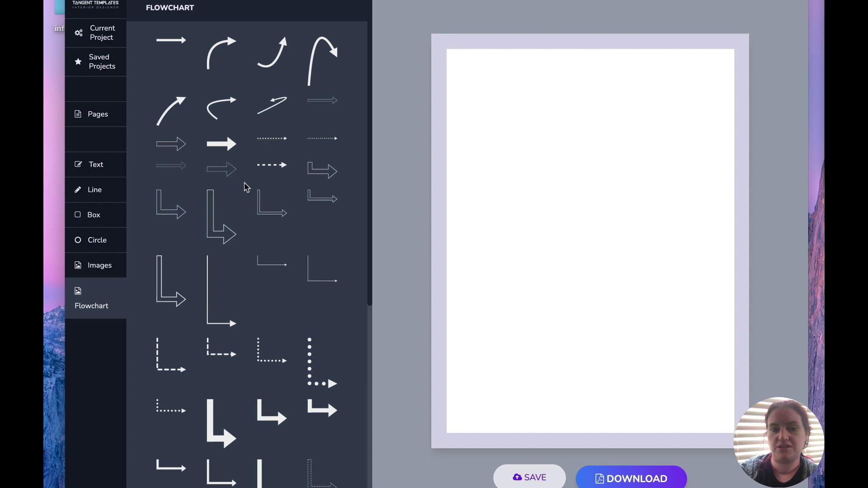
scroll(246, 187, "down", 4)
scroll(247, 187, "down", 5)
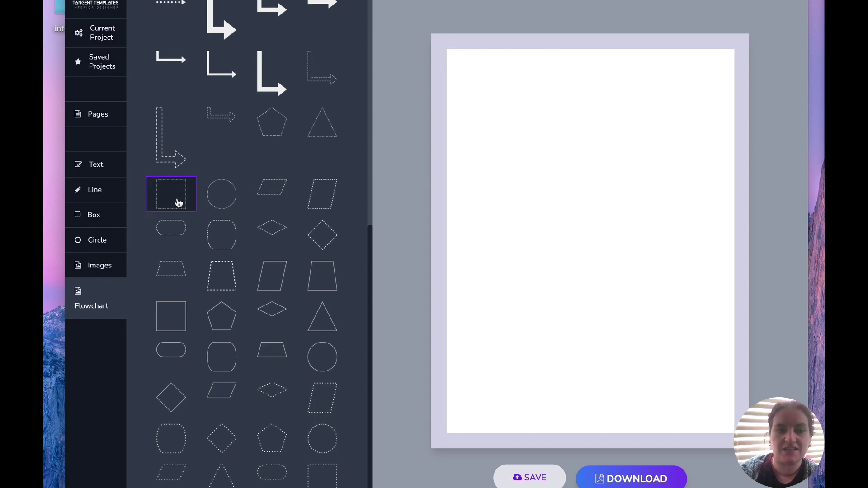
scroll(184, 206, "up", 10)
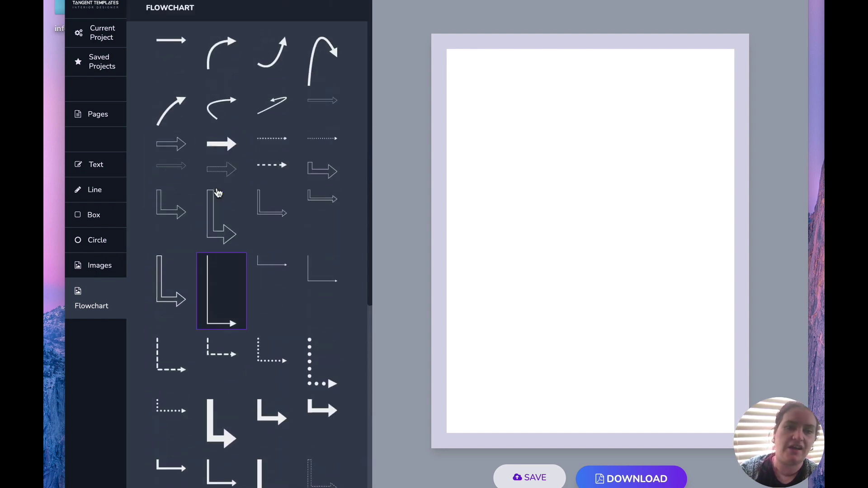
left_click(271, 55)
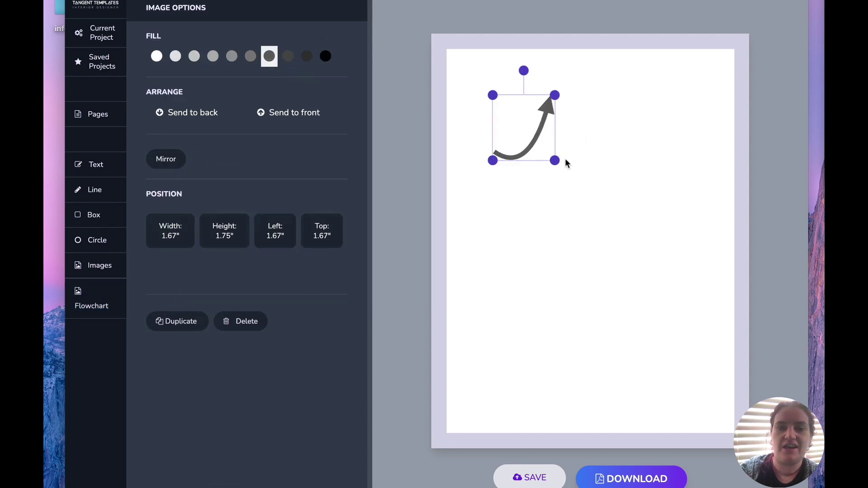
left_click_drag(556, 161, 638, 237)
left_click_drag(583, 219, 656, 372)
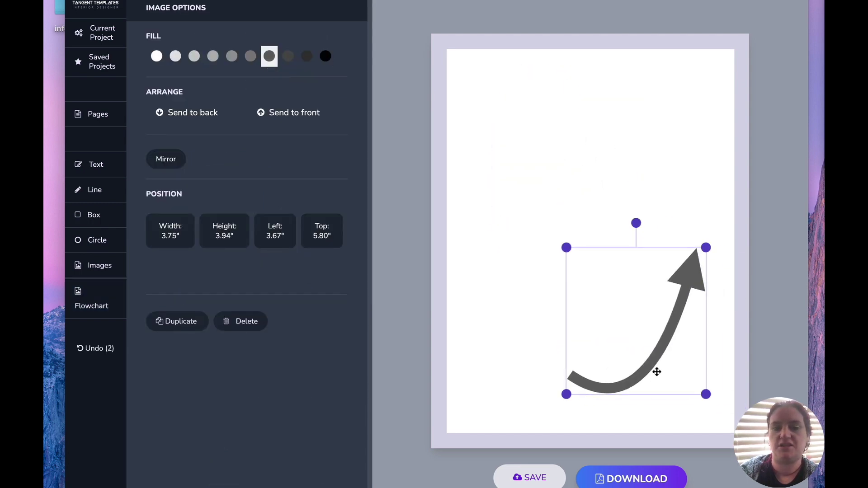
Review how the curved arrow is used on page 4, and return to page 14.
left_click(115, 310)
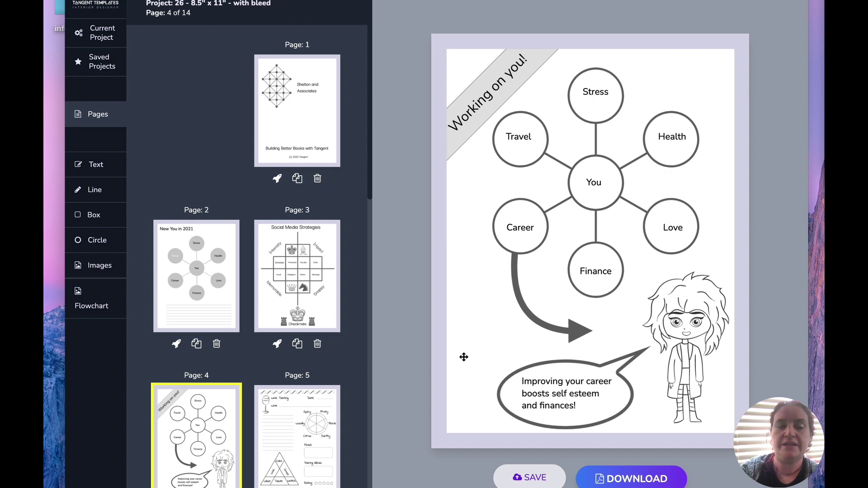
scroll(236, 257, "down", 15)
scroll(236, 256, "down", 3)
left_click(219, 382)
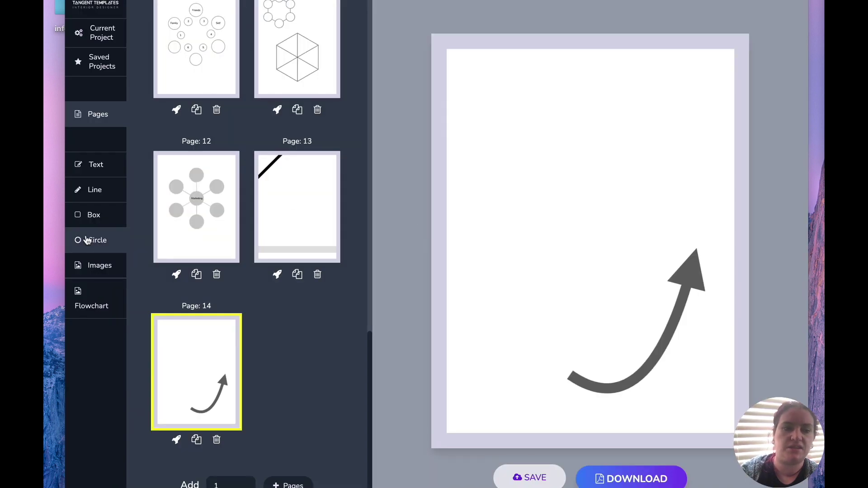
Add the tall, thick solid right-angle flowchart arrow to page 14.
left_click(100, 295)
scroll(191, 174, "up", 1)
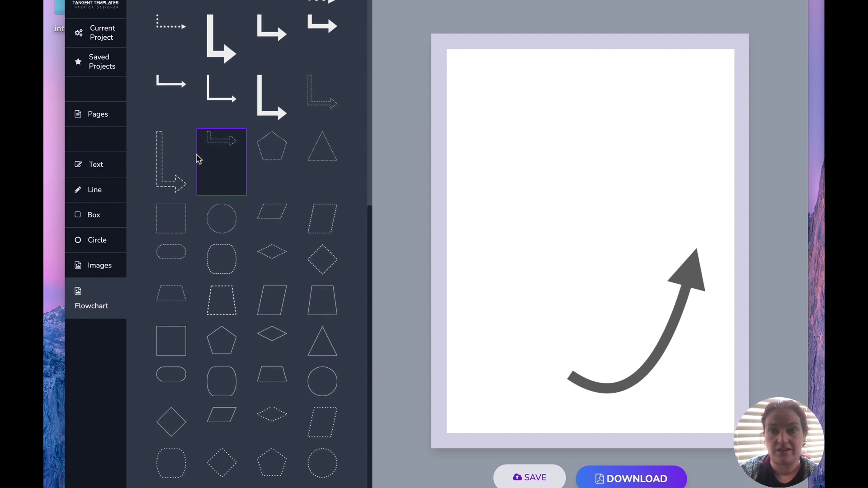
left_click(221, 40)
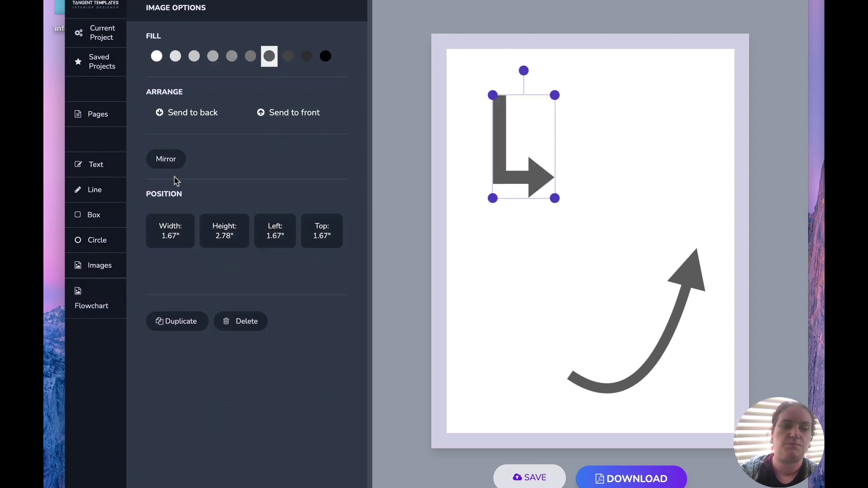
Add the gently curved, upward-pointing flowchart arrow, move it to the right of the right-angle arrow, and fill it with black.
left_click(90, 309)
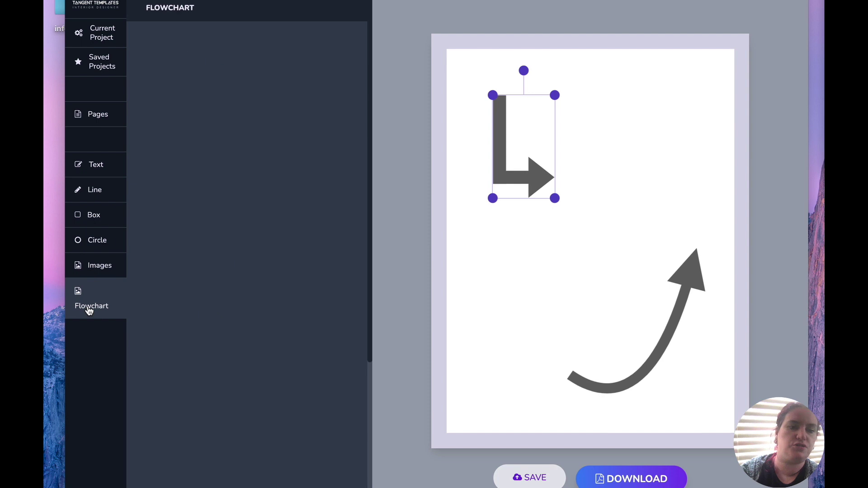
left_click(172, 109)
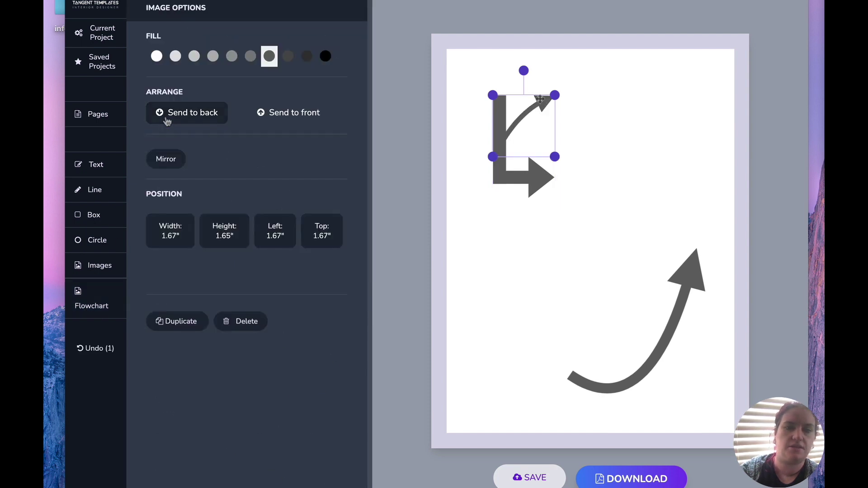
left_click_drag(540, 99, 639, 97)
left_click(325, 57)
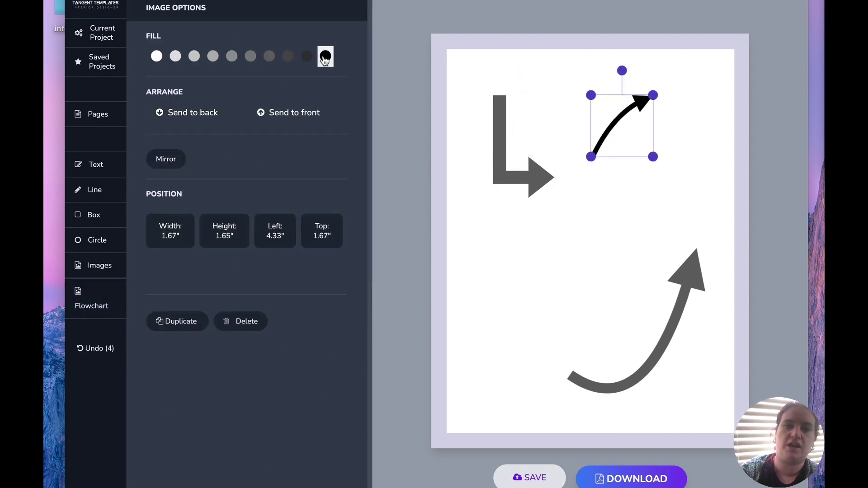
Add the solid-outline barrel-shaped flowchart shape to page 14 and position it at the page's top centre.
left_click(554, 359)
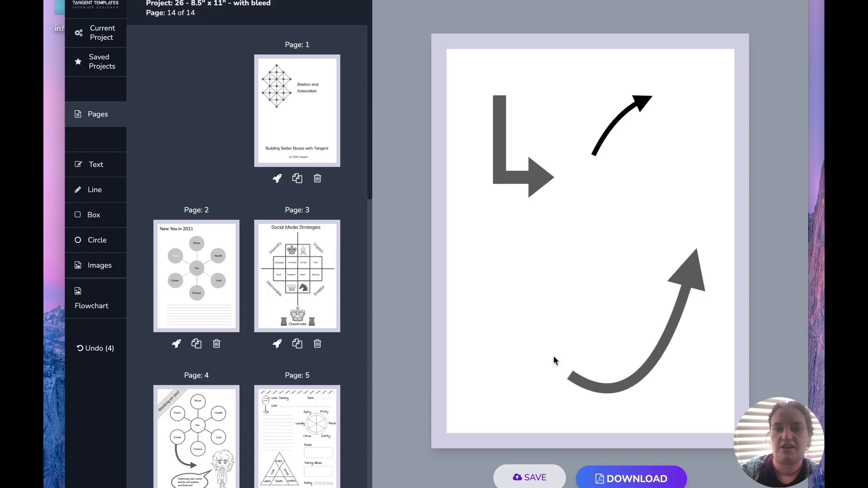
scroll(167, 280, "down", 15)
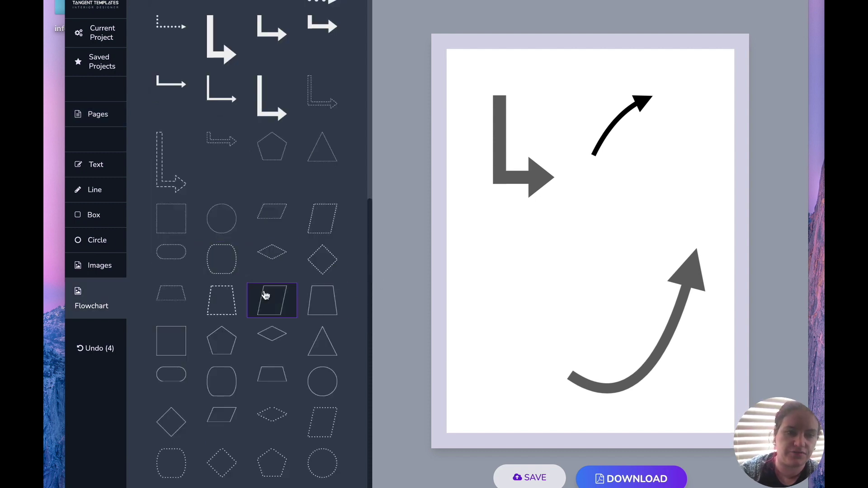
left_click(228, 383)
left_click_drag(523, 144, 576, 111)
Try rotating the black curved arrow to point downward and placing it below the barrel shape.
left_click(611, 134)
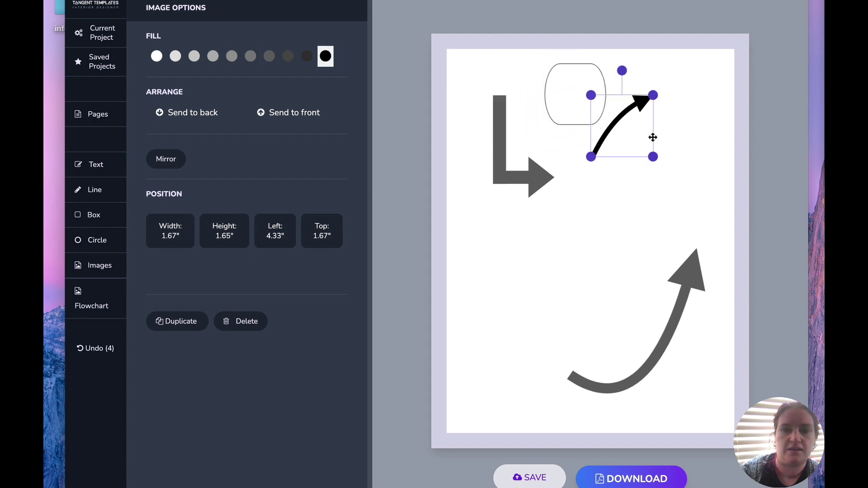
left_click_drag(621, 71, 692, 181)
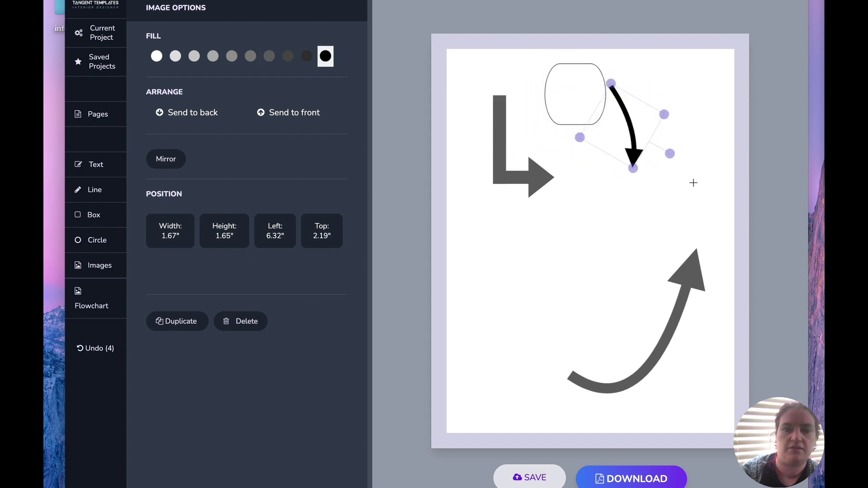
left_click_drag(639, 151, 628, 183)
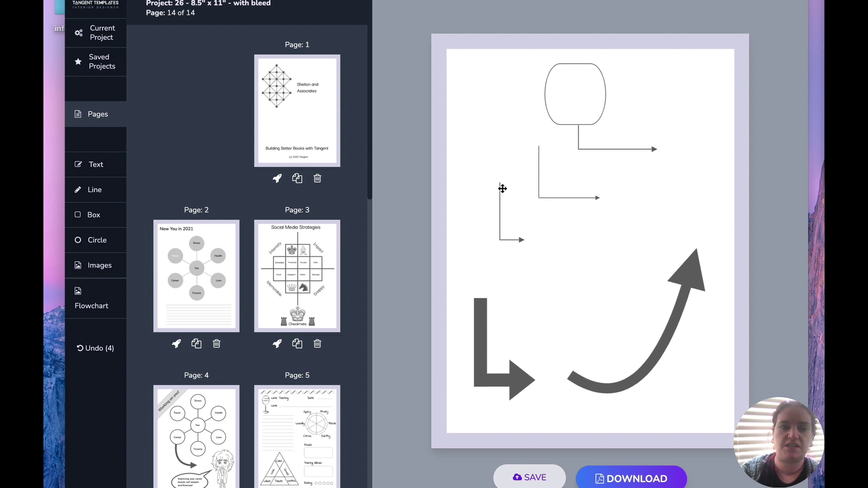
Rotate the widest thin right-angle arrow to point down from the barrel shape's left side, and delete the middle thin arrow.
left_click(624, 151)
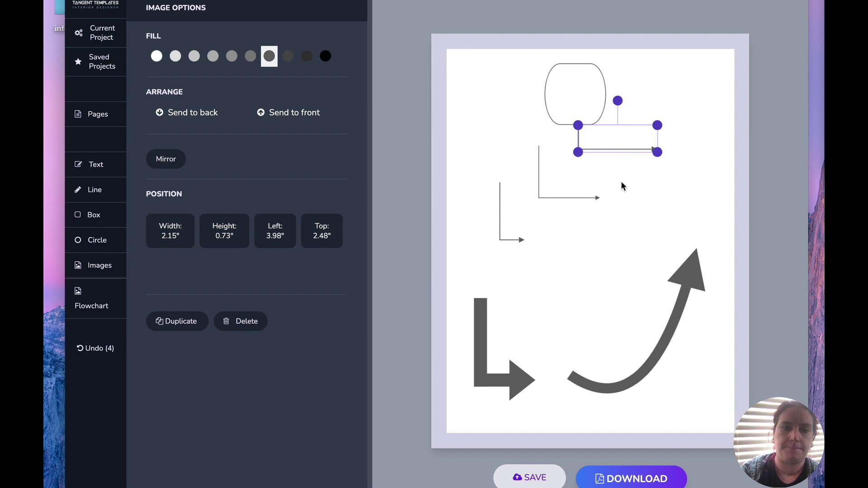
left_click_drag(618, 100, 682, 148)
left_click_drag(609, 148, 524, 144)
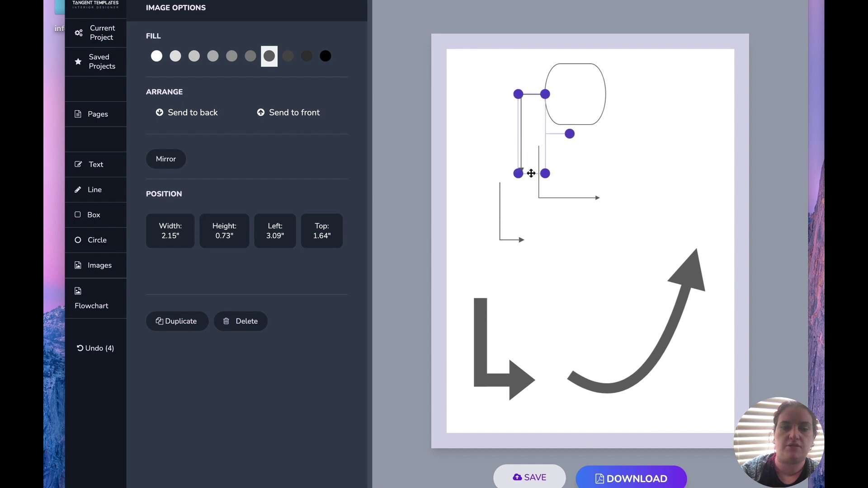
left_click(542, 197)
left_click(539, 194)
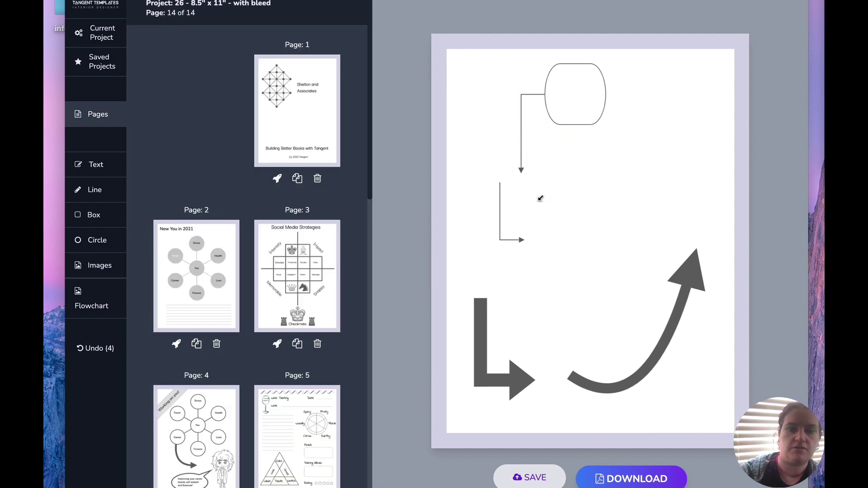
Duplicate and mirror the thin connector arrow, and turn the copy to point down from the barrel shape's right side.
left_click(525, 141)
key("super+v")
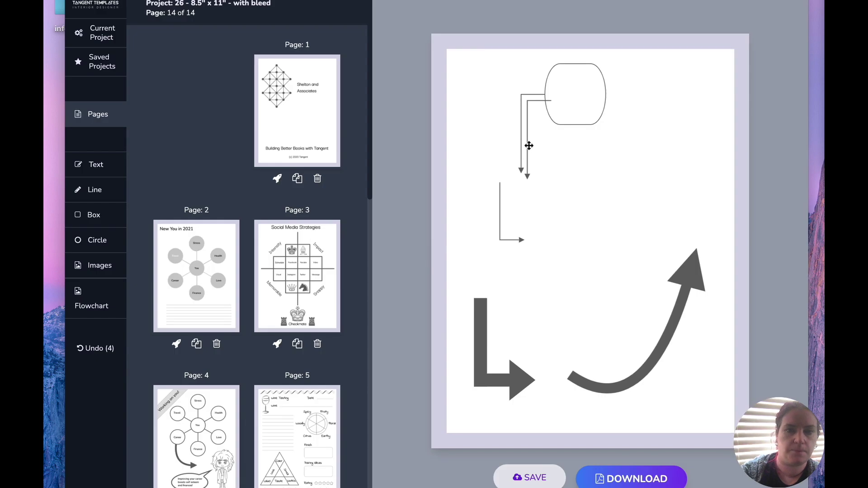
left_click(529, 146)
left_click(163, 159)
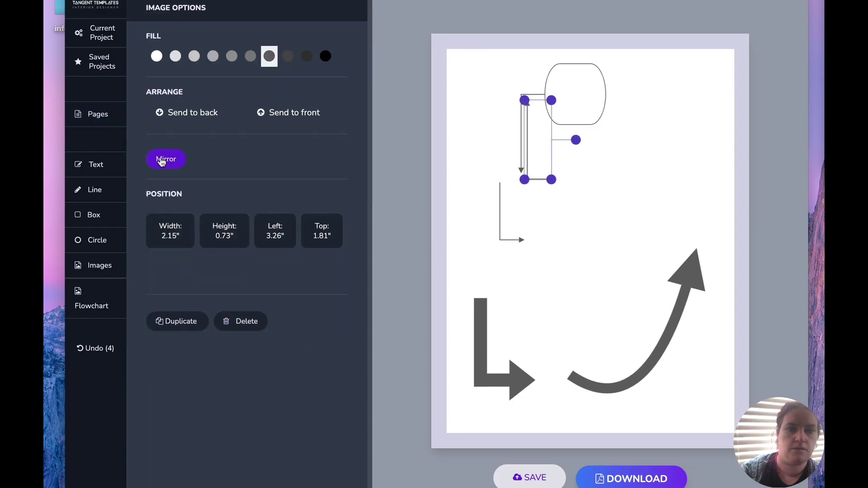
mouse_move(528, 130)
left_mouse_down()
mouse_move(643, 147)
mouse_move(630, 121)
mouse_move(541, 200)
mouse_move(522, 151)
mouse_move(537, 131)
left_mouse_up()
left_click_drag(636, 135, 627, 130)
left_click(659, 128)
left_click(626, 131)
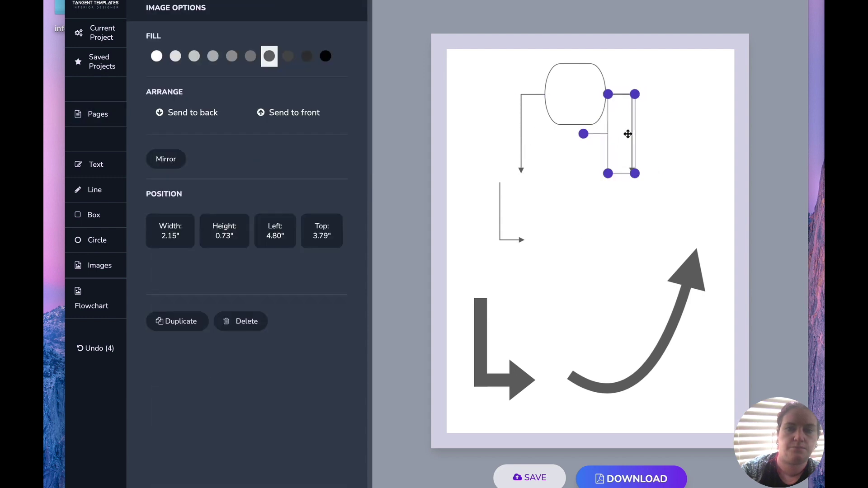
Move the unused thin arrow down beside the thick right-angle arrow, and place a solid-outline pill shape under the left connector.
left_click(493, 233)
left_click_drag(493, 233, 522, 357)
left_click(85, 310)
scroll(209, 232, "down", 8)
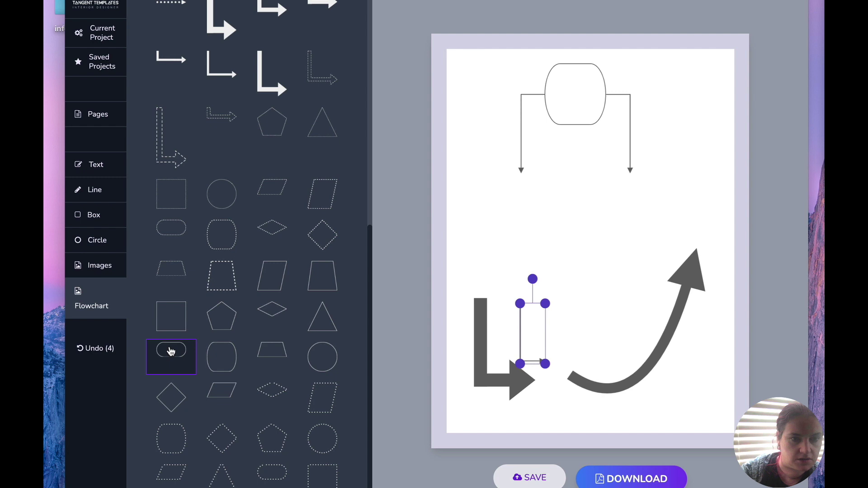
left_click(171, 350)
left_click_drag(543, 119, 542, 194)
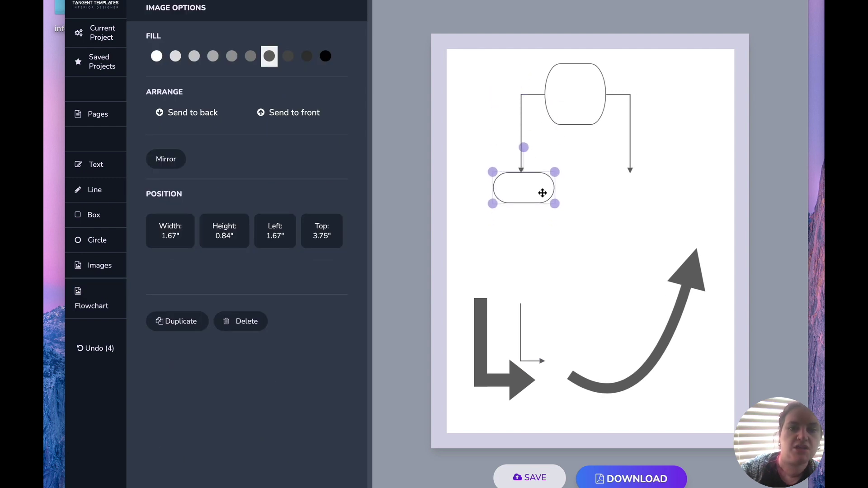
Duplicate the pill shape under the right connector, and nudge the original to about 1.63" left and 3.78" top.
key("ctrl+d")
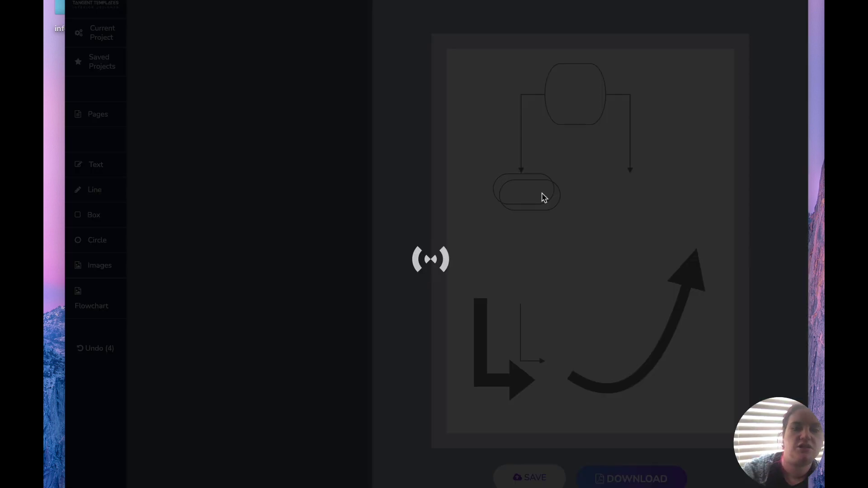
left_click_drag(543, 194, 644, 188)
left_click(606, 222)
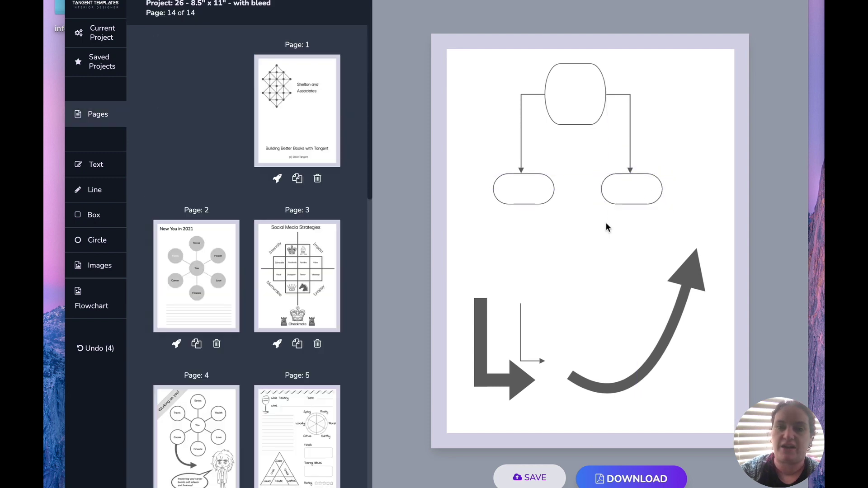
left_click(518, 195)
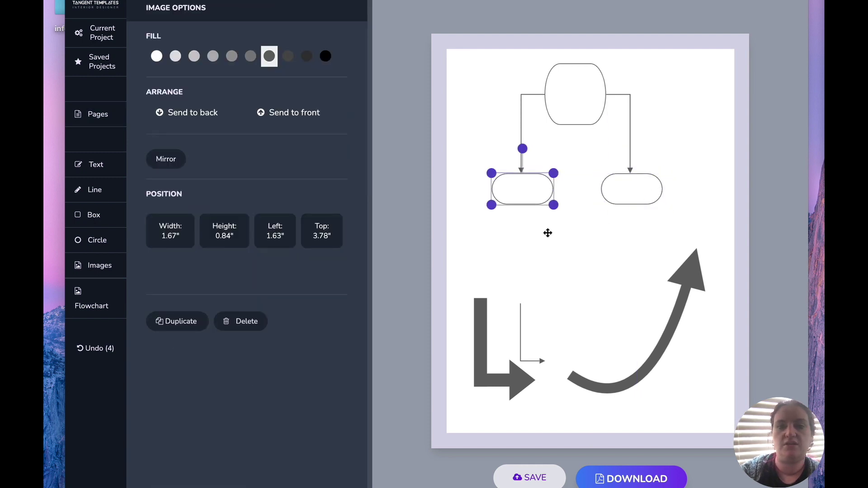
left_click(564, 258)
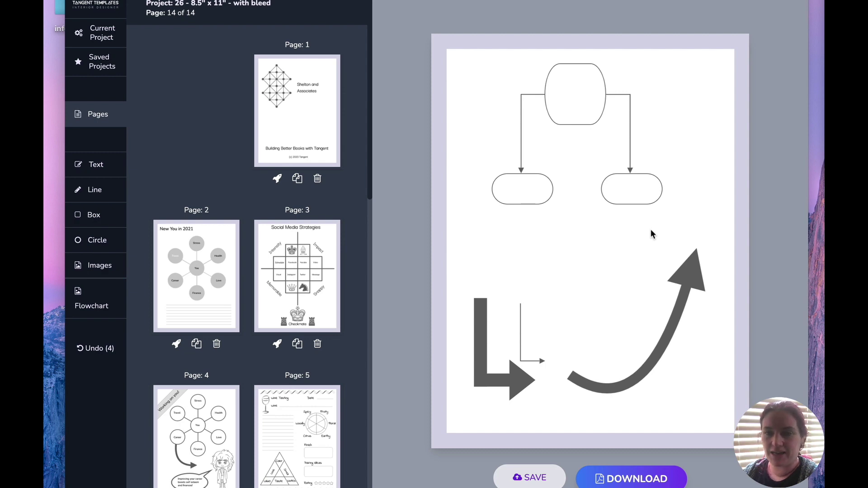
Browse the image library's categories down to Infographics and Flowchart.
left_click(79, 264)
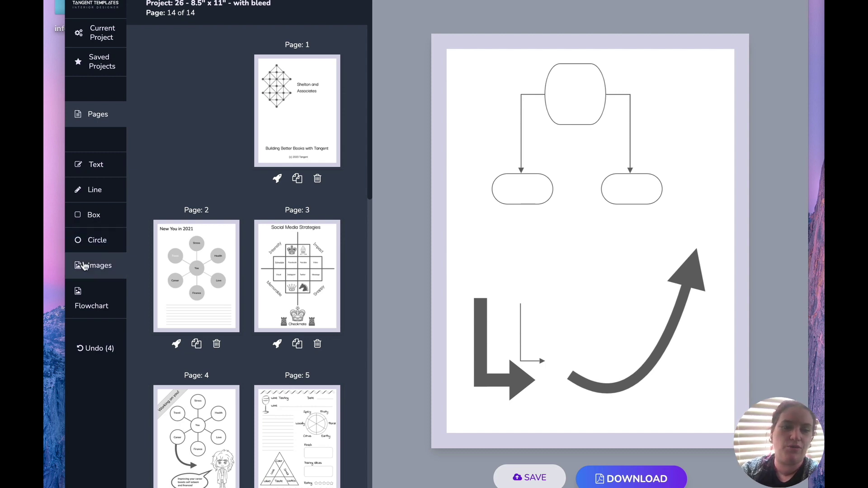
scroll(242, 206, "down", 5)
scroll(242, 206, "down", 8)
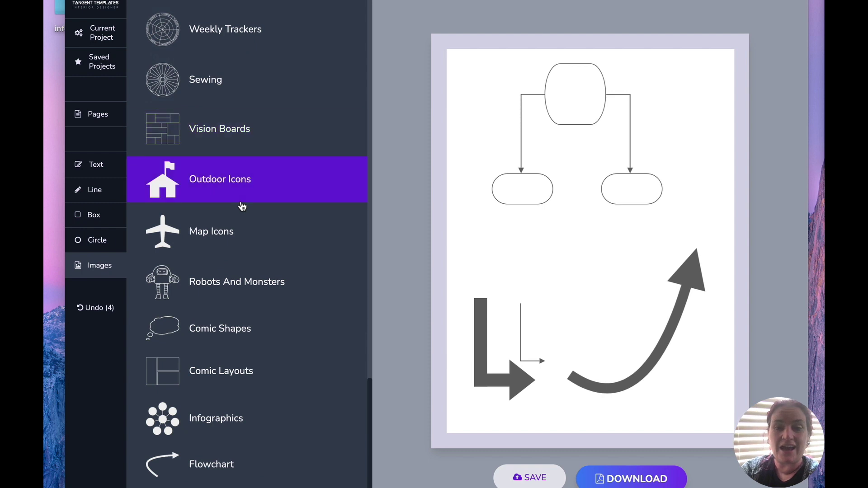